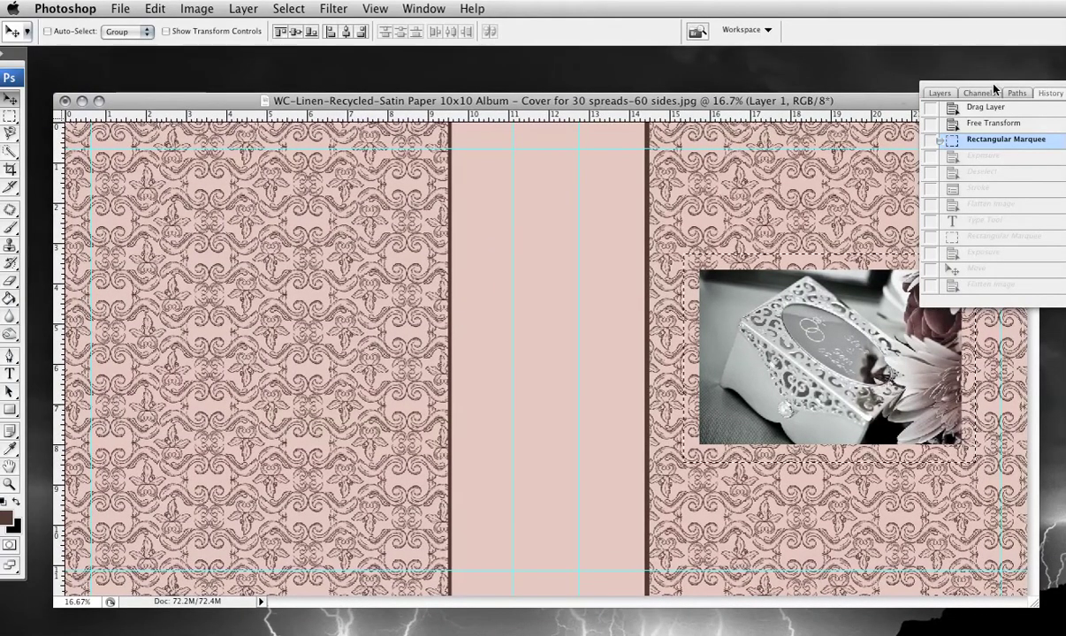
# Step: Move the panel group over the canvas and make the Background layer active, with Rectangular Marquee and nothing selected
pyautogui.moveTo(992, 86); pyautogui.dragTo(306, 294)
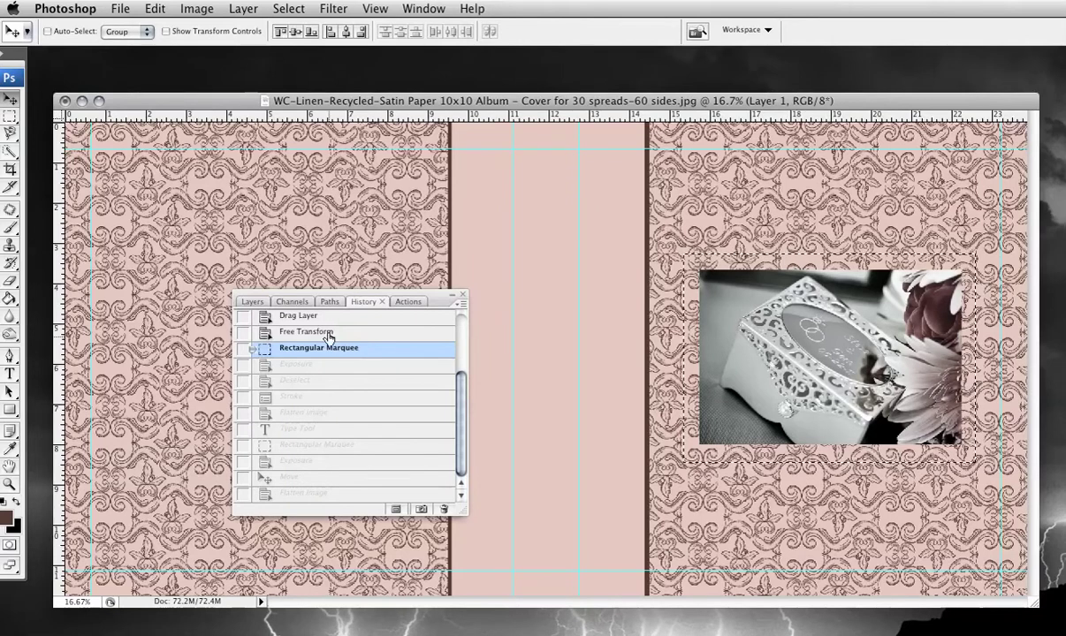
pyautogui.click(252, 302)
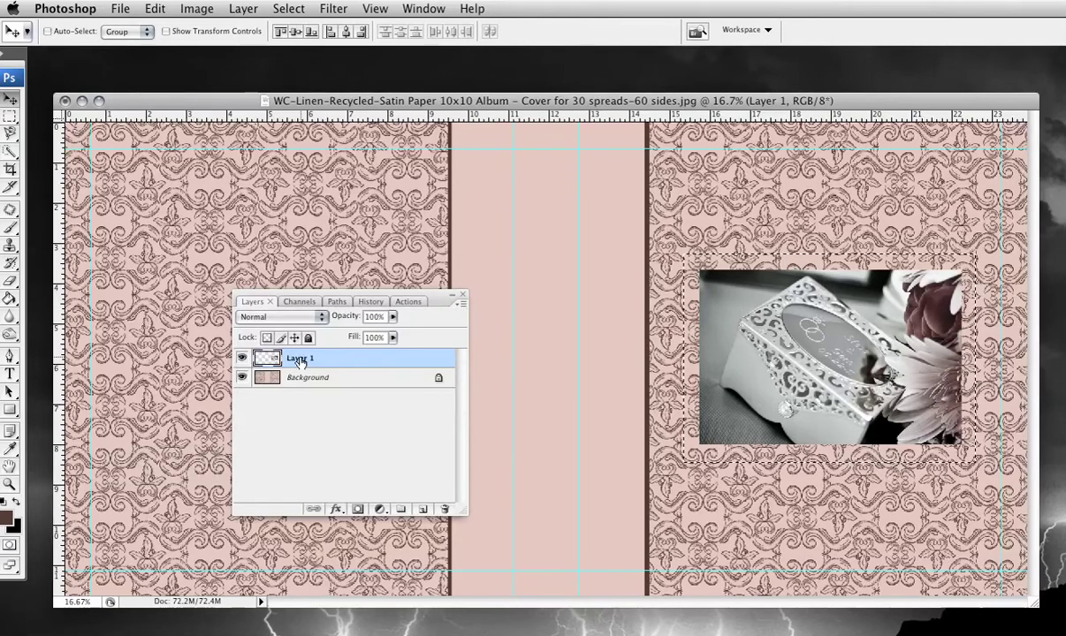
pyautogui.click(300, 385)
pyautogui.click(11, 118)
pyautogui.press('super+d')
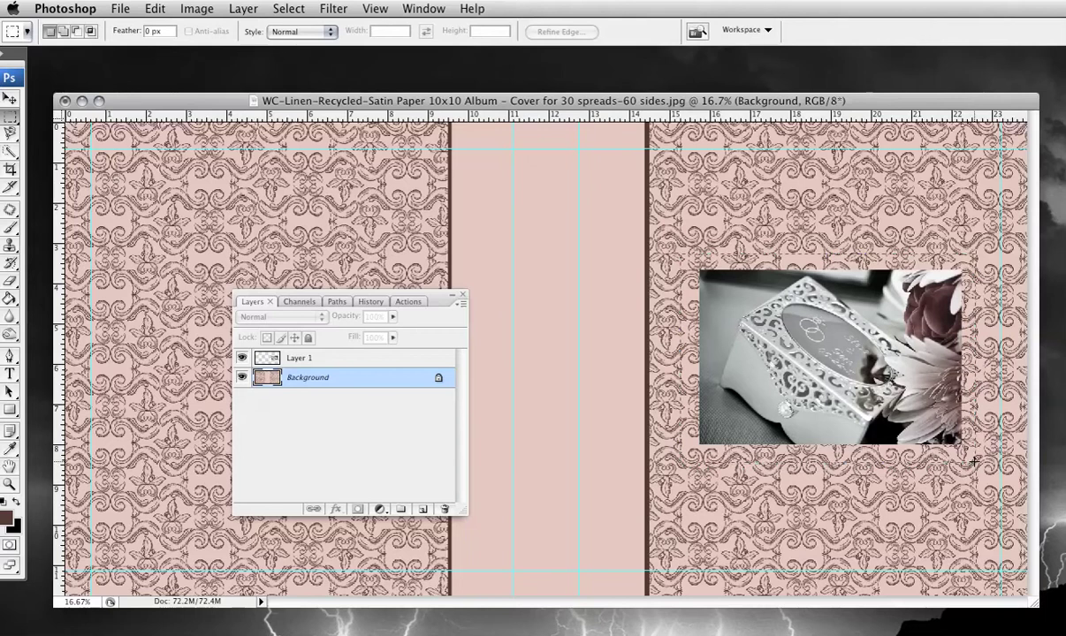
# Step: Darken a band around the photo with Exposure -1.08 and Gamma 0.50, then deselect
pyautogui.moveTo(974, 462); pyautogui.dragTo(974, 460)
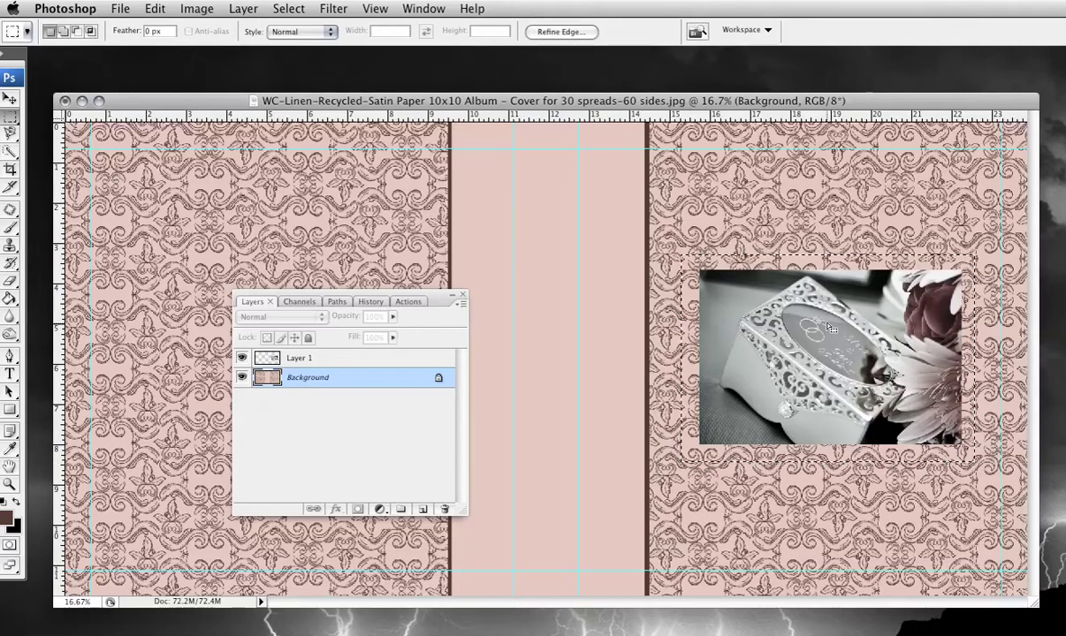
pyautogui.click(199, 11)
pyautogui.moveTo(197, 50)
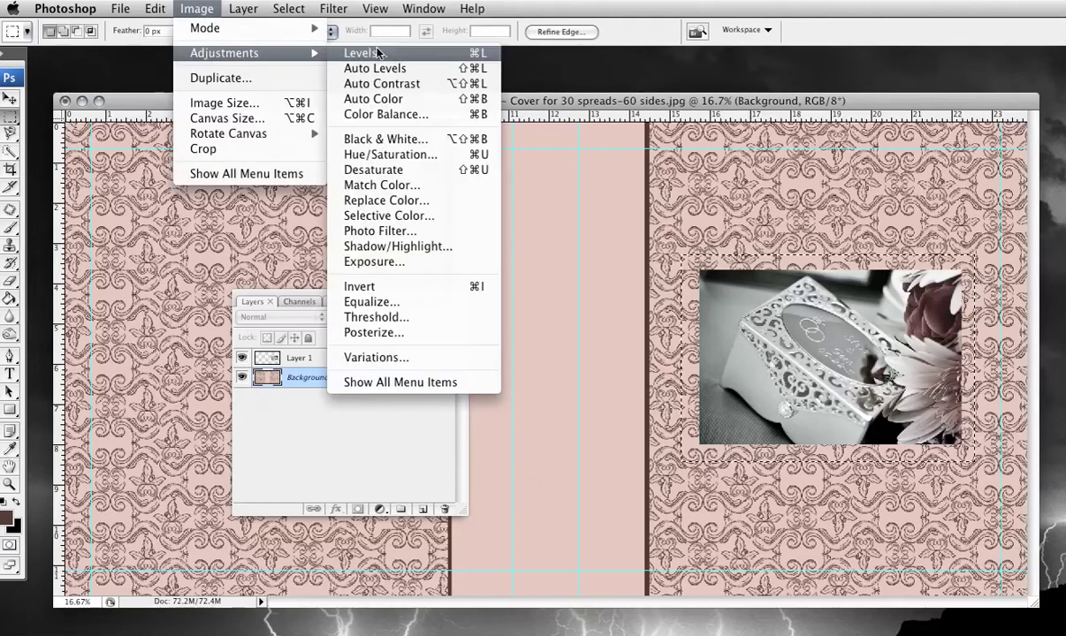
pyautogui.click(394, 265)
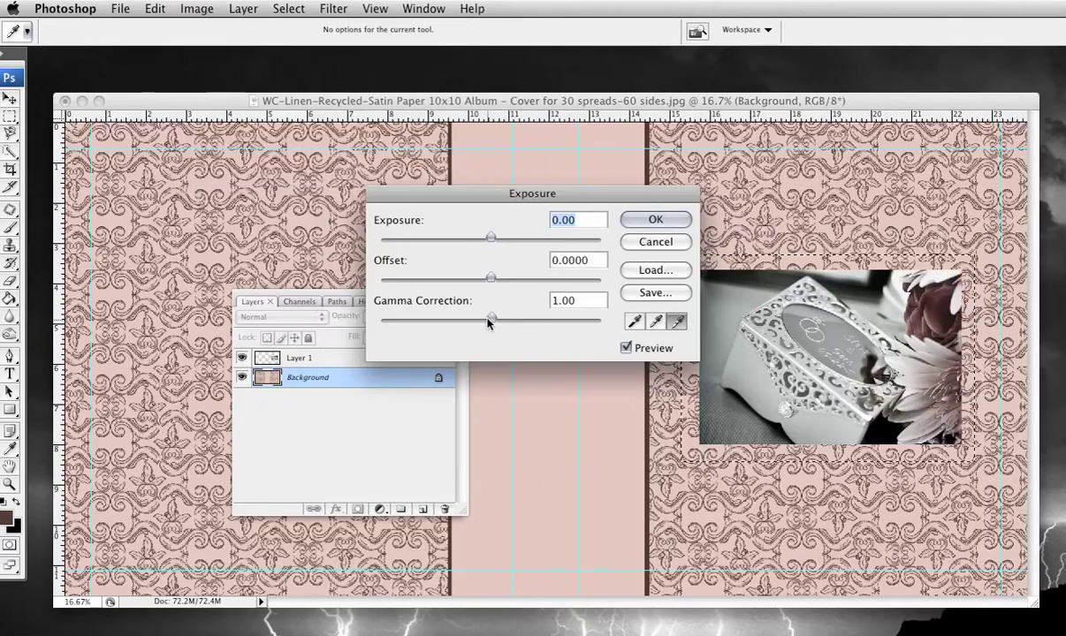
pyautogui.moveTo(491, 319); pyautogui.dragTo(537, 319)
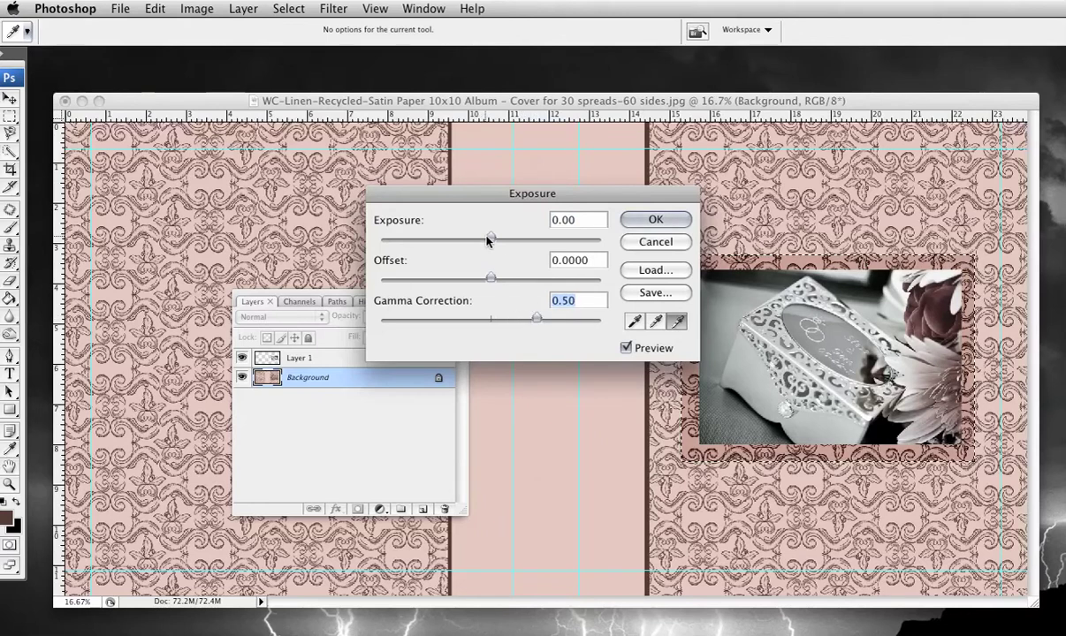
pyautogui.moveTo(491, 237); pyautogui.dragTo(472, 239)
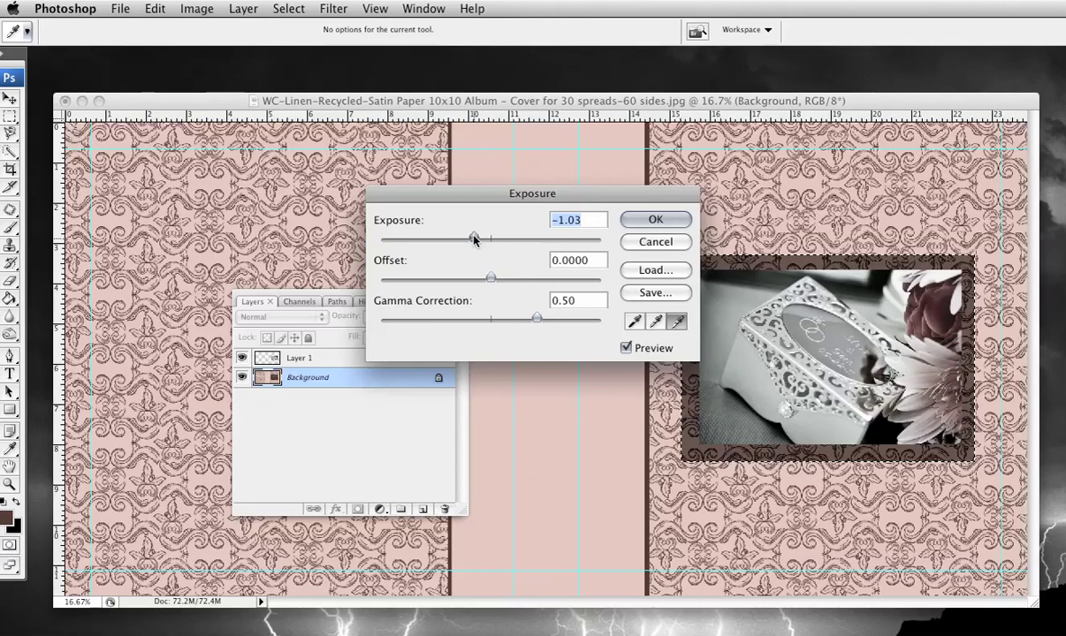
pyautogui.click(655, 220)
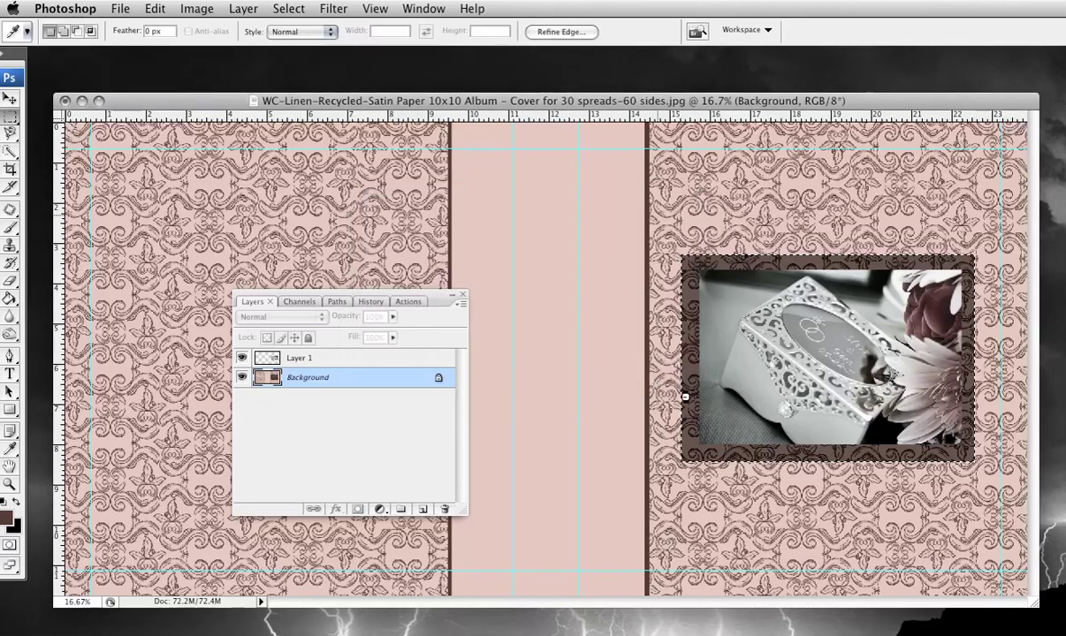
pyautogui.hotkey('ctrl', 'd')
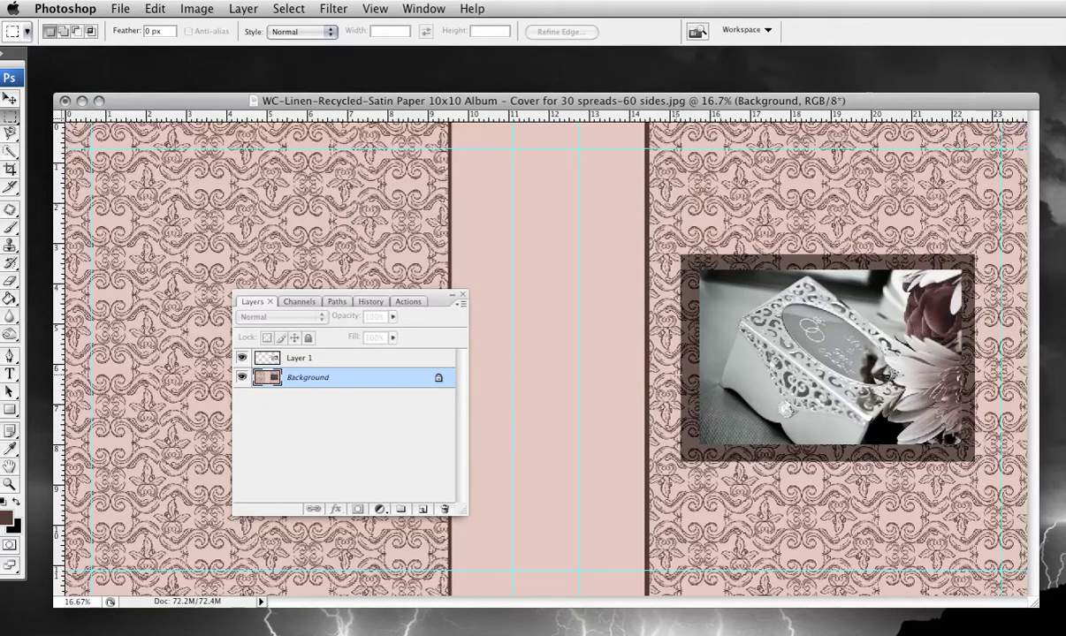
# Step: Stroke the photo on Layer 1 with a 45 px inside border in the canvas pink (ddcbc5)
pyautogui.click(389, 359)
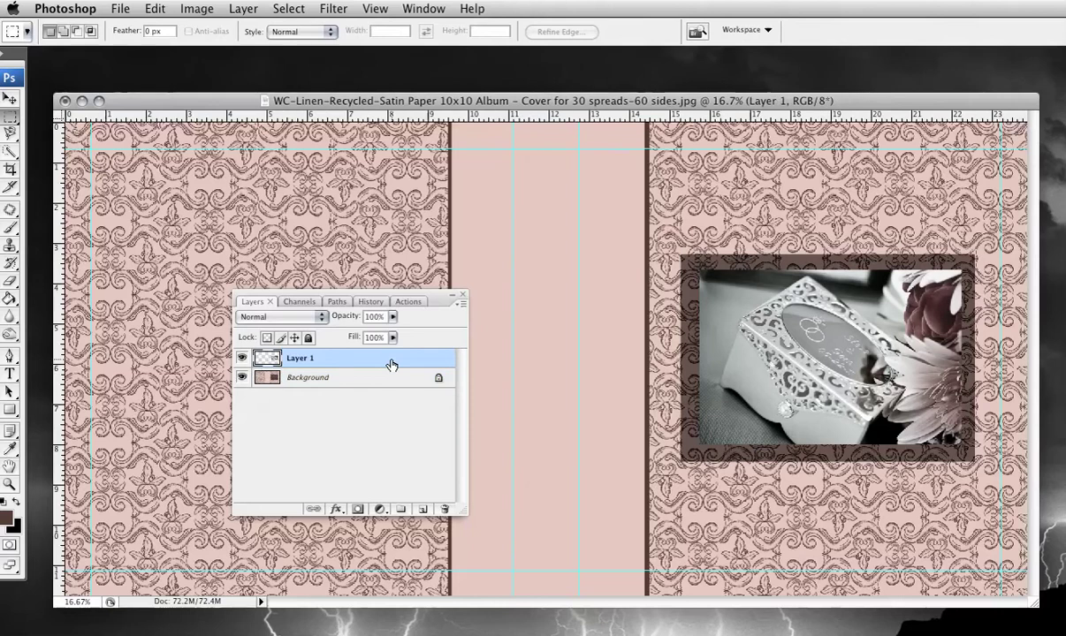
pyautogui.click(155, 9)
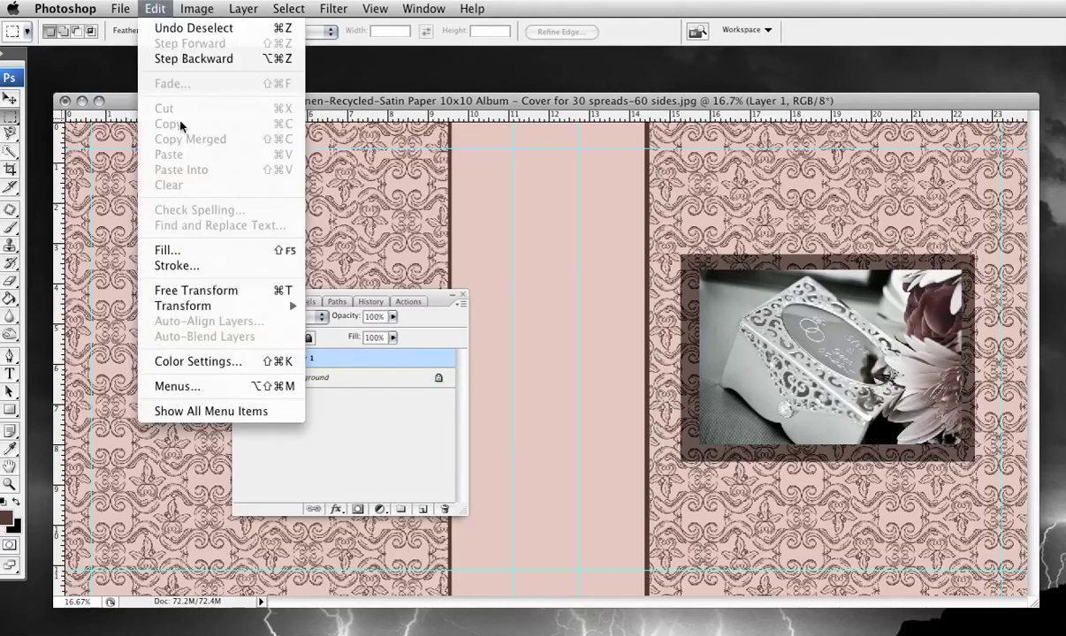
pyautogui.click(187, 265)
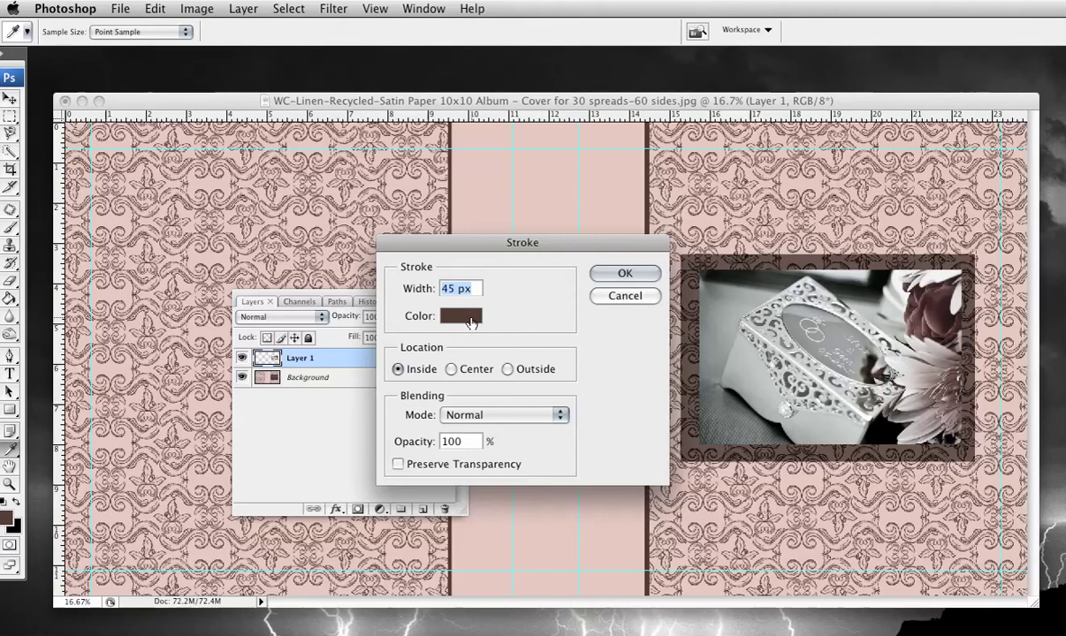
pyautogui.click(471, 322)
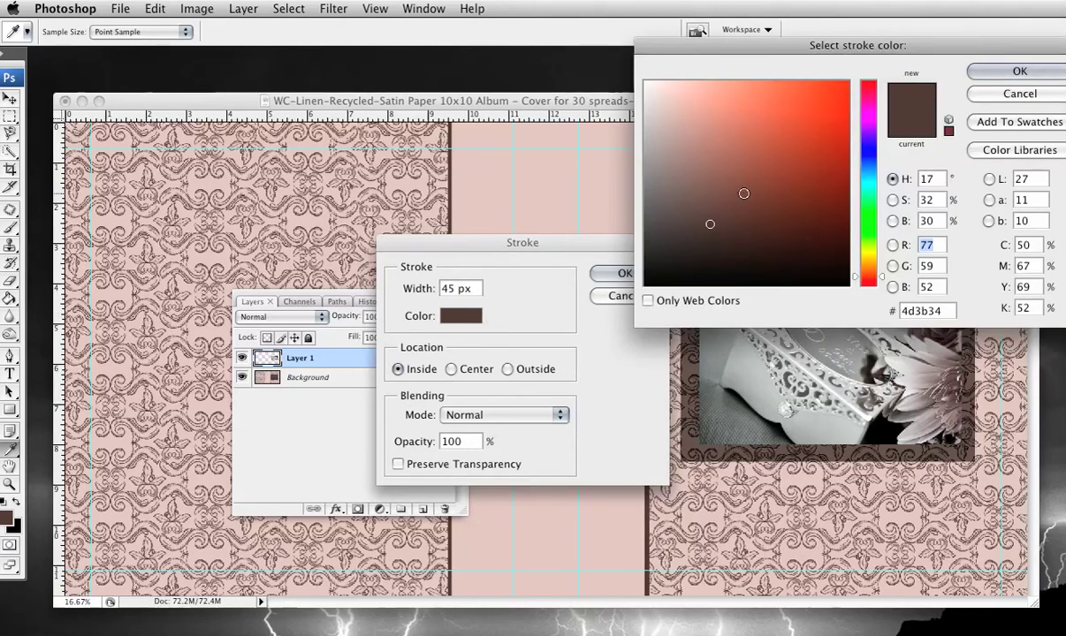
pyautogui.click(607, 184)
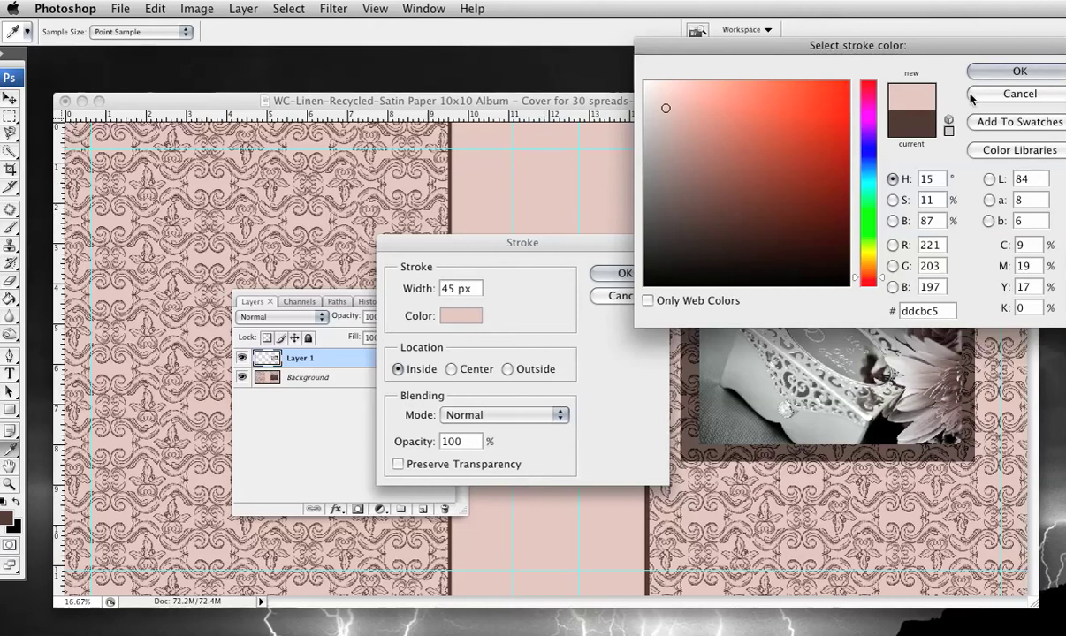
pyautogui.click(994, 72)
pyautogui.doubleClick(453, 288)
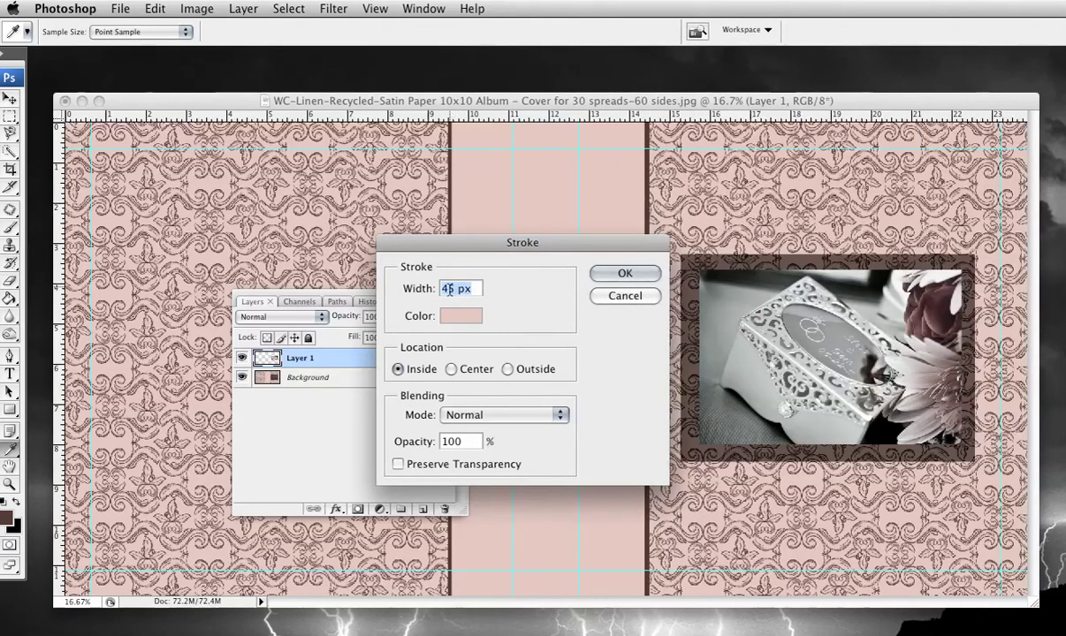
pyautogui.click(625, 274)
pyautogui.press('m')
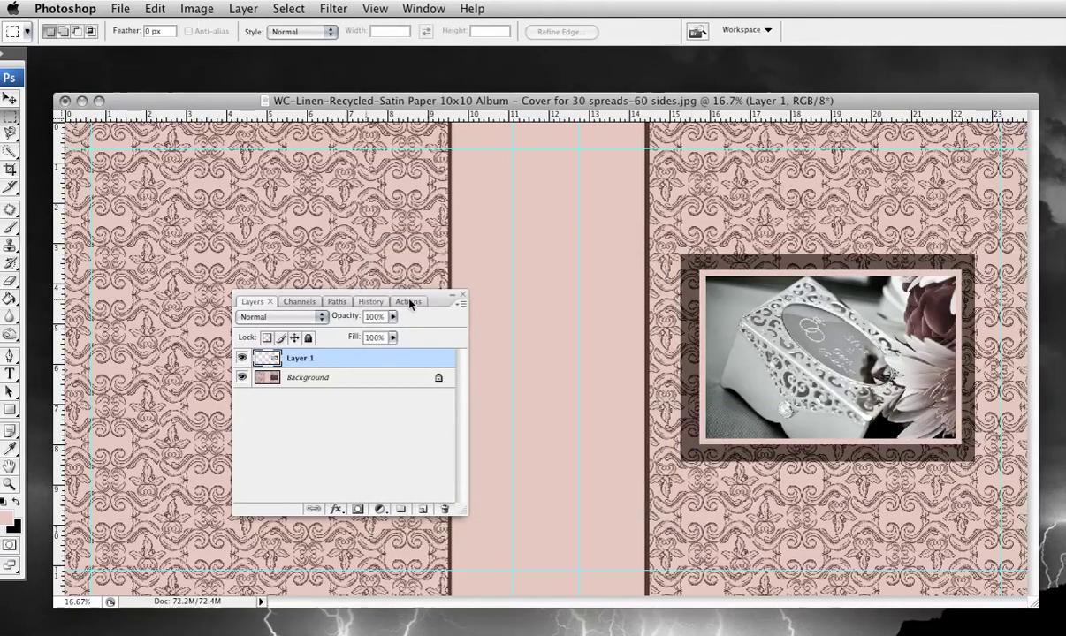
# Step: Raise the Layers panel and flatten the framed photo into a single Background layer
pyautogui.moveTo(410, 303); pyautogui.dragTo(406, 229)
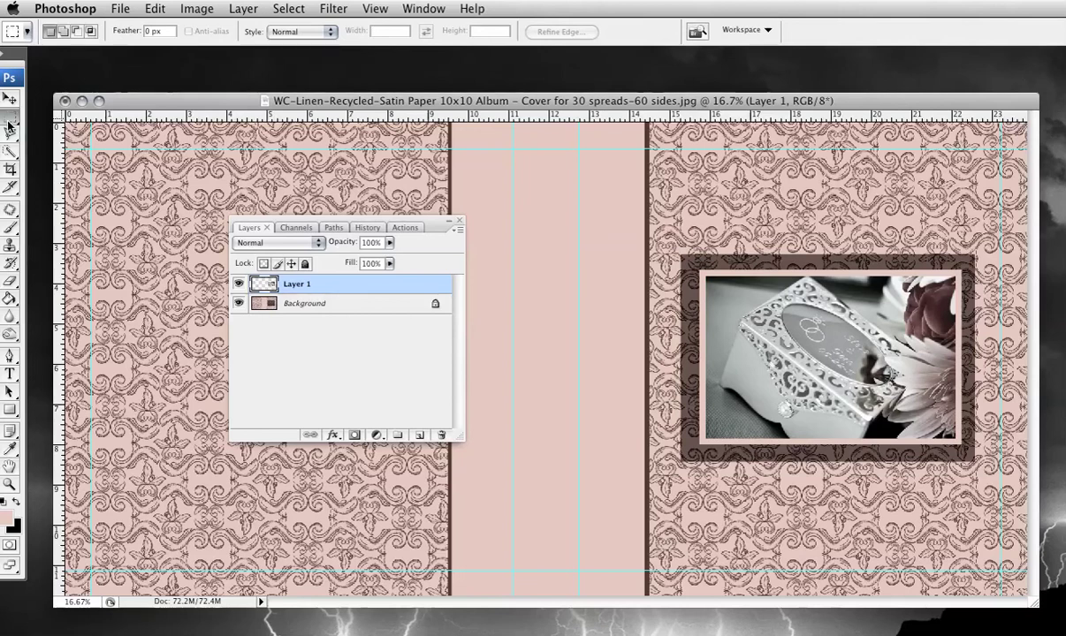
pyautogui.click(244, 9)
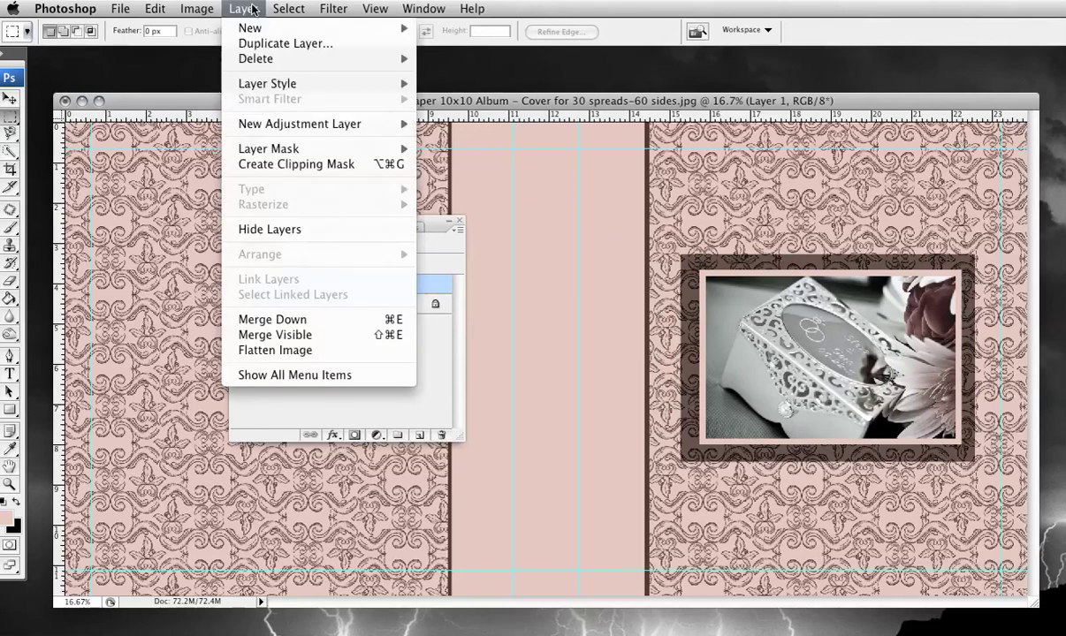
pyautogui.click(267, 352)
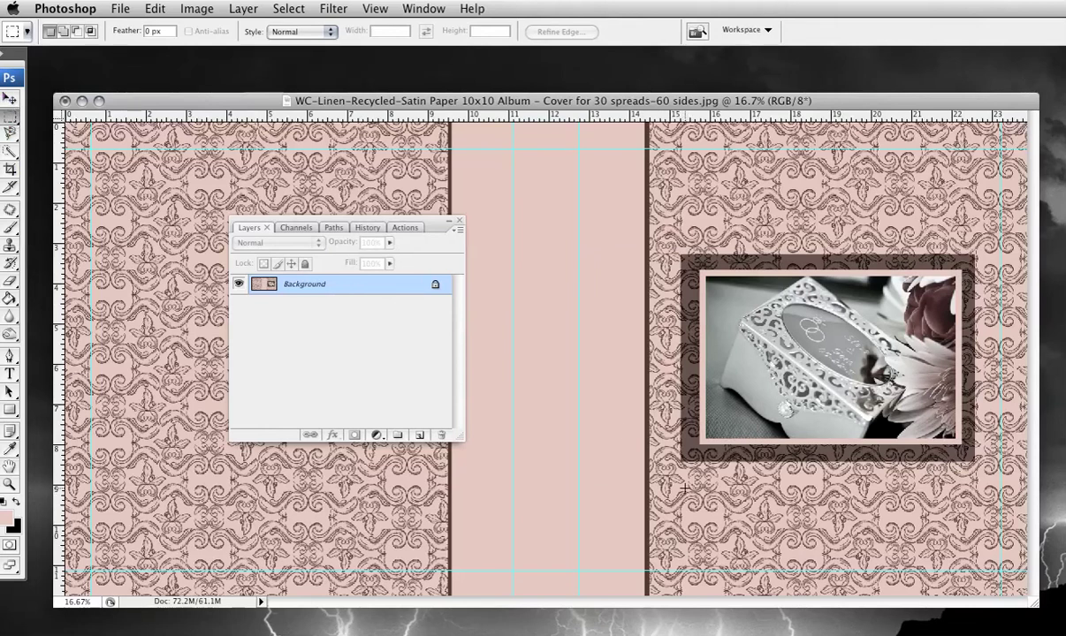
# Step: Select a rectangle below the framed photo and cut it out, leaving a solid black block
pyautogui.moveTo(682, 488); pyautogui.dragTo(964, 533)
pyautogui.moveTo(933, 538); pyautogui.dragTo(934, 540)
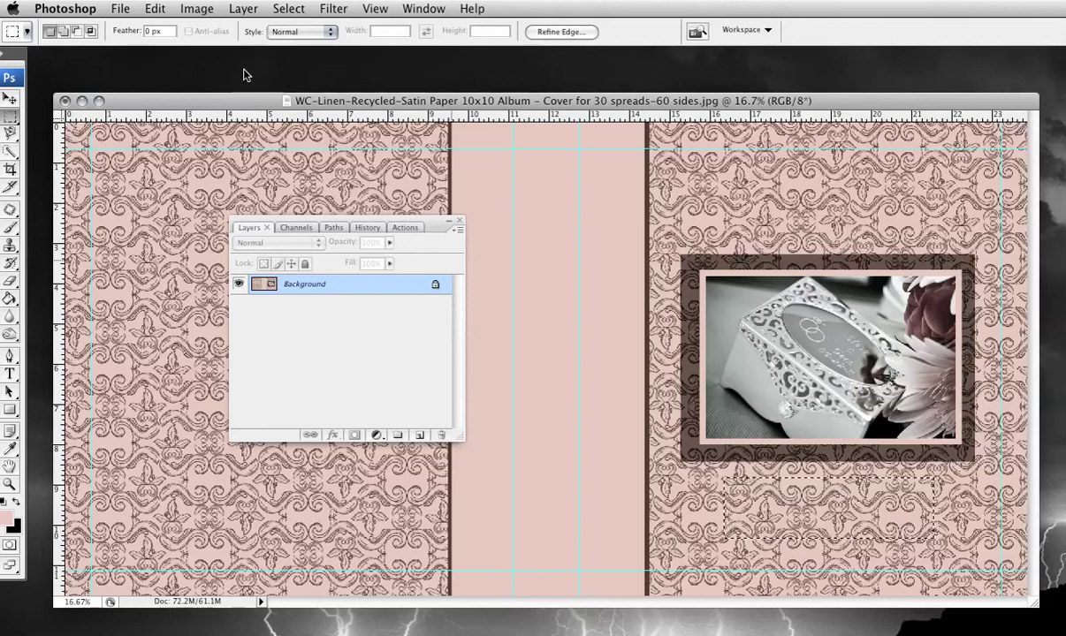
pyautogui.click(152, 8)
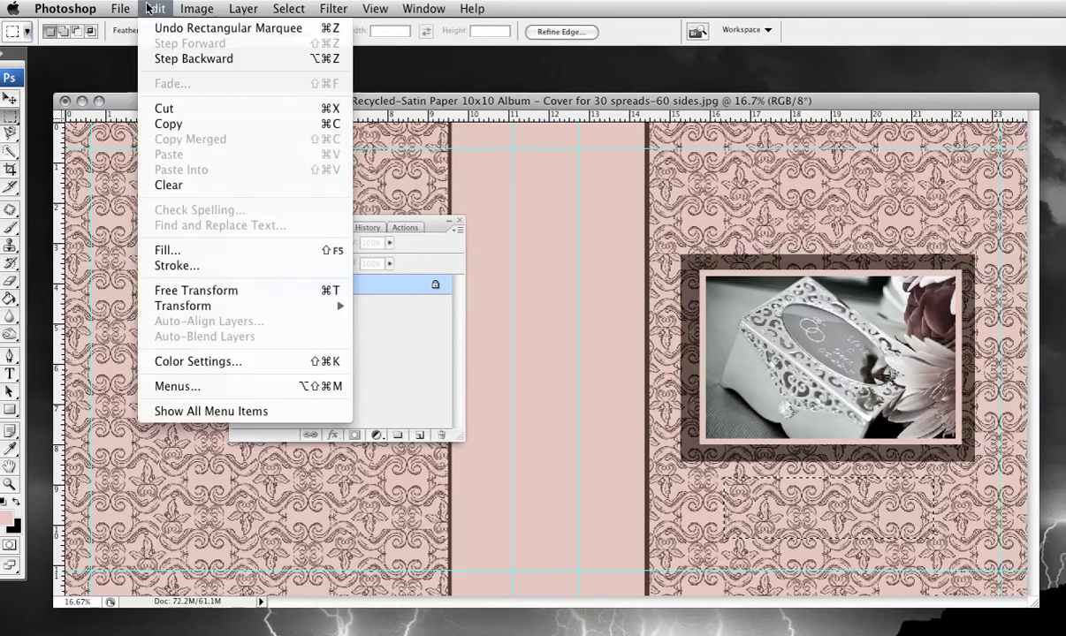
pyautogui.click(168, 108)
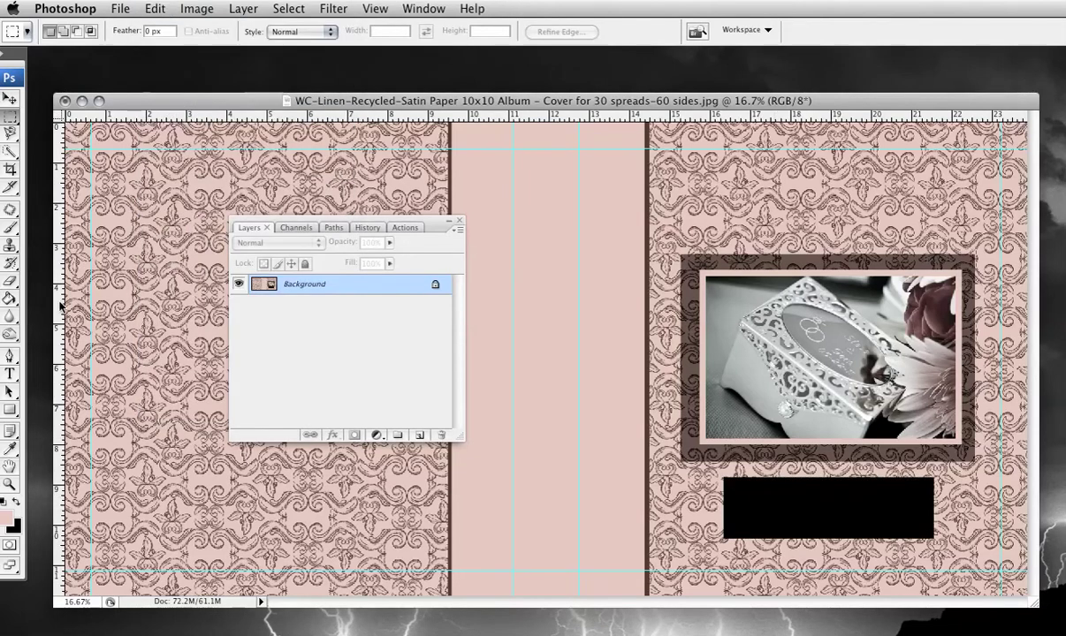
pyautogui.click(11, 300)
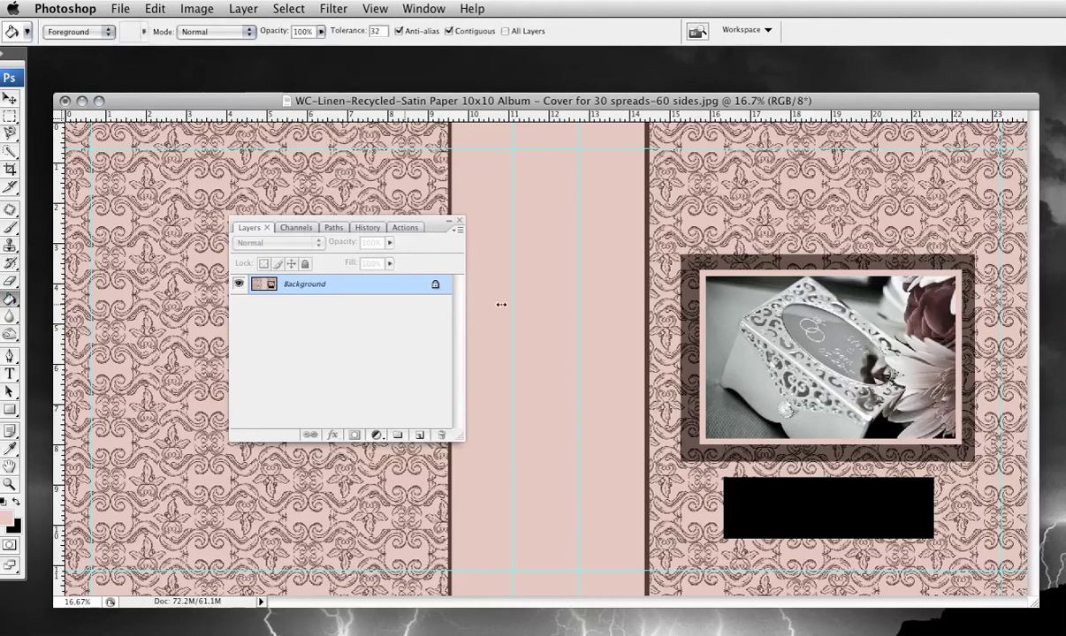
# Step: Sample the pale pink canvas colour and fill the black rectangle below the photo with it
pyautogui.click(12, 450)
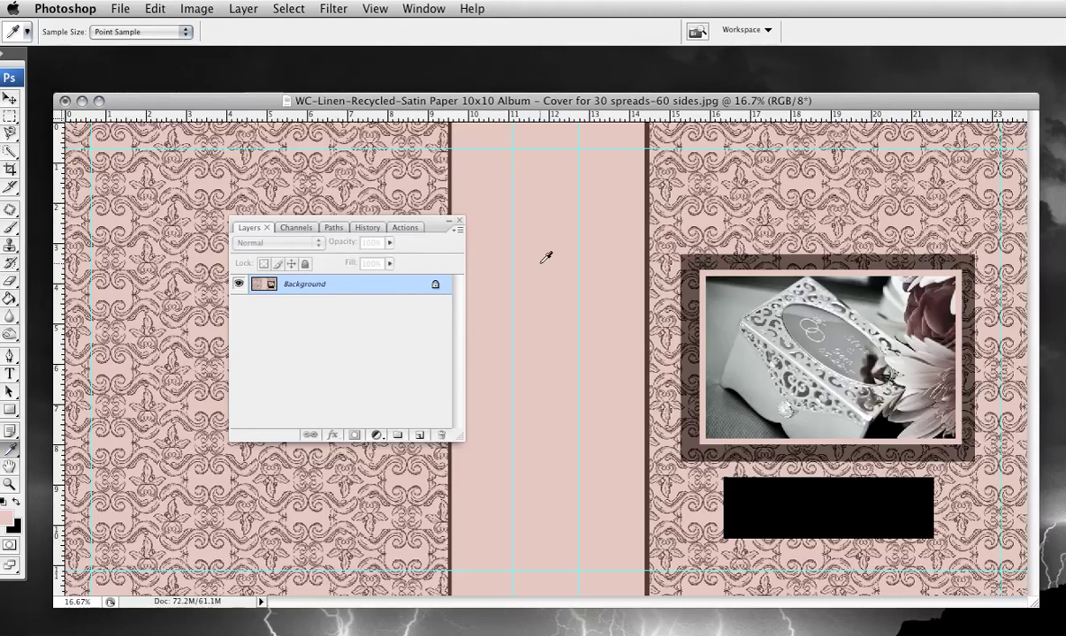
pyautogui.click(11, 299)
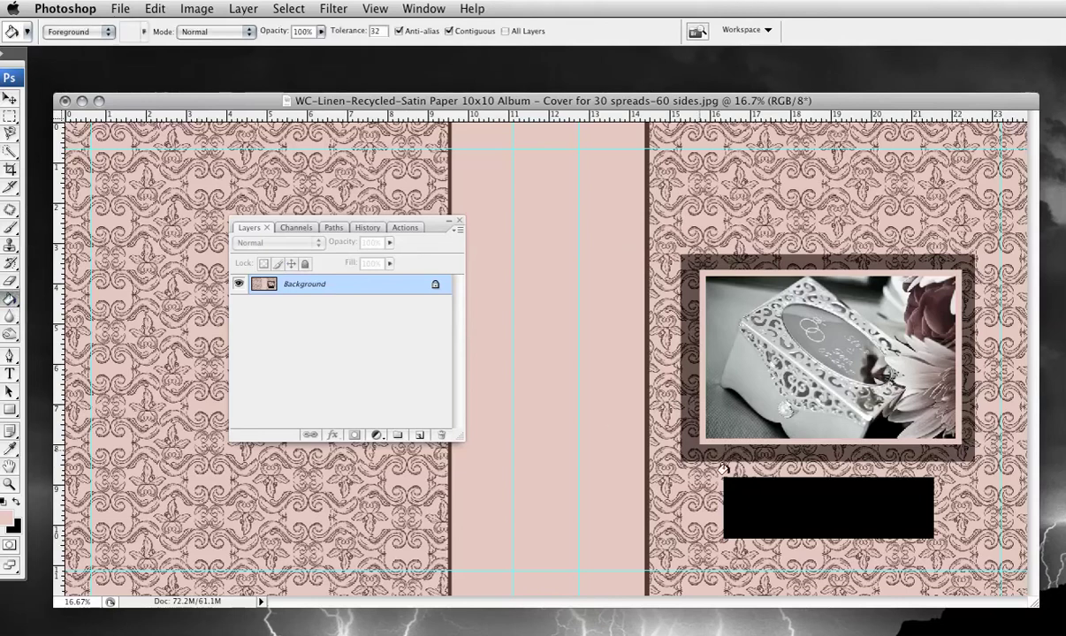
pyautogui.click(800, 510)
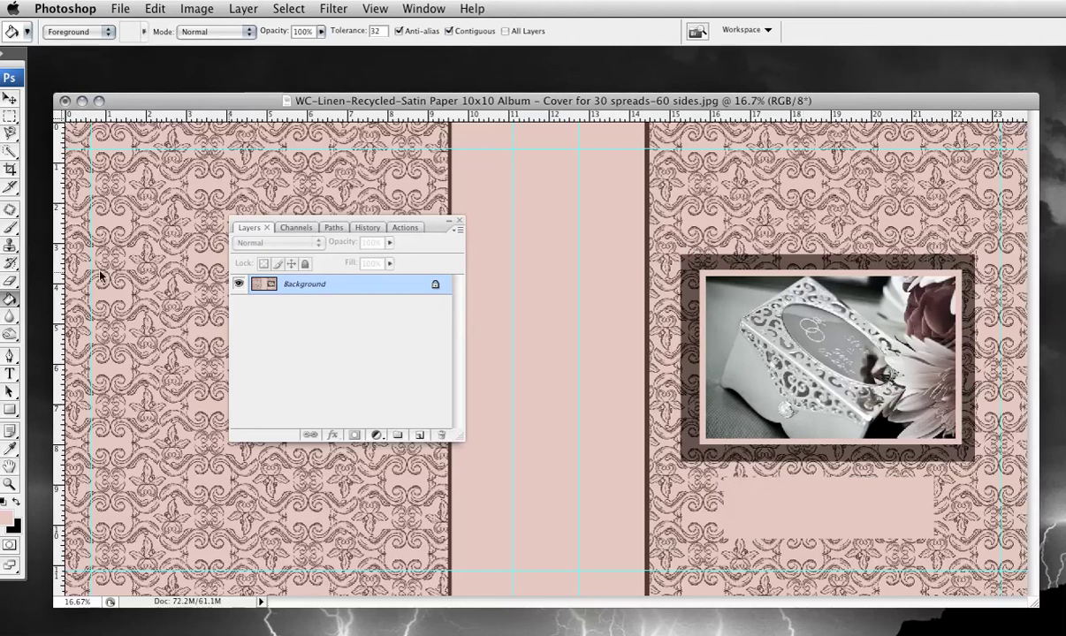
pyautogui.click(11, 373)
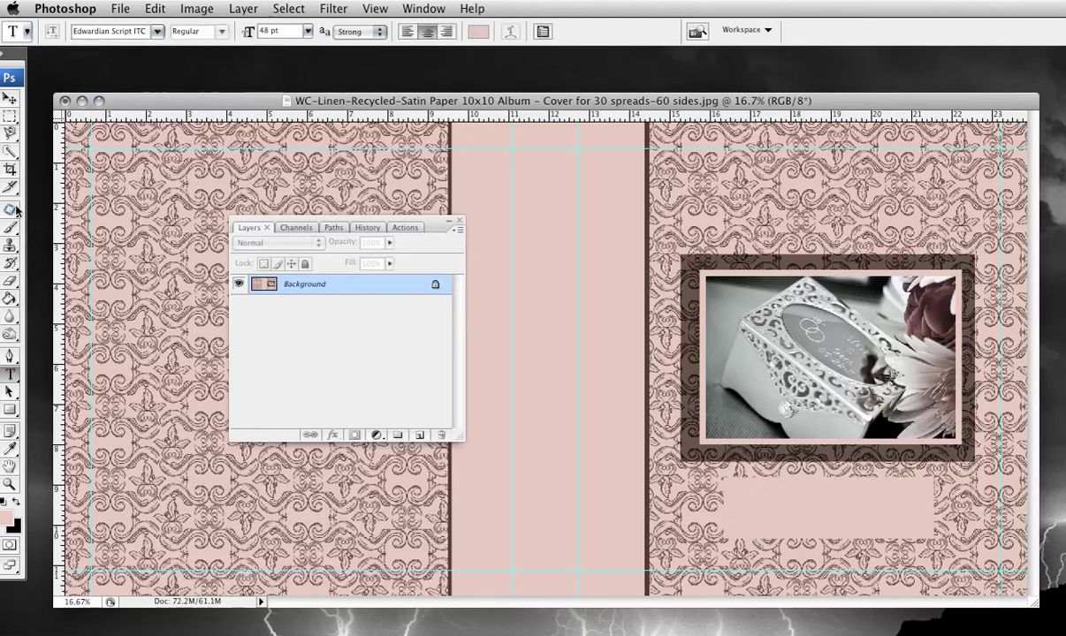
# Step: Type 'Gemma & Steve' in the pink box below the photo and drag it to the centre
pyautogui.click(11, 449)
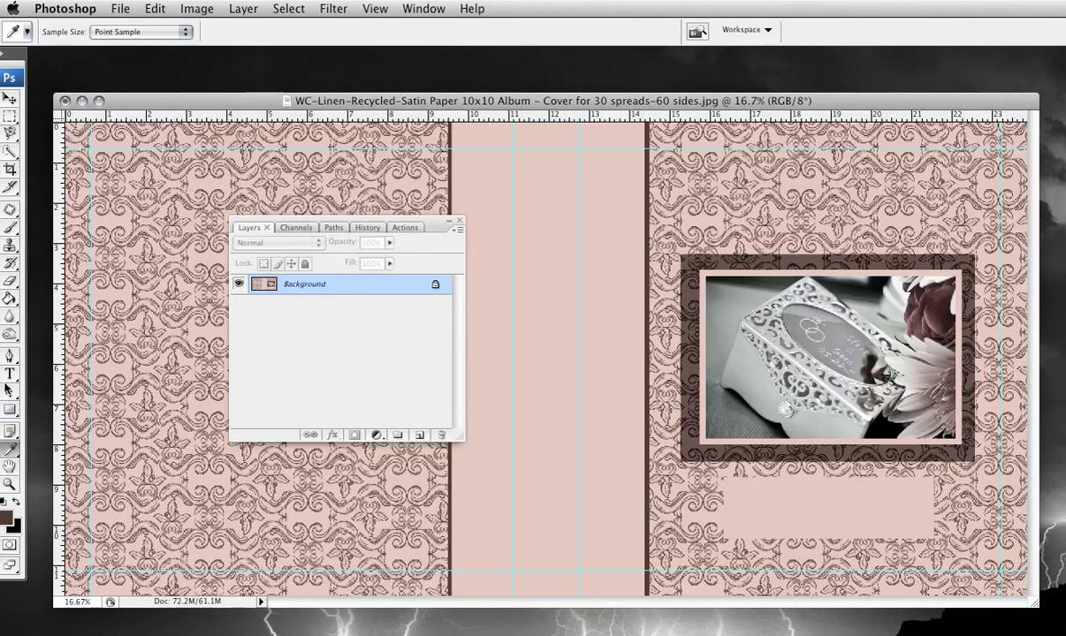
pyautogui.click(8, 375)
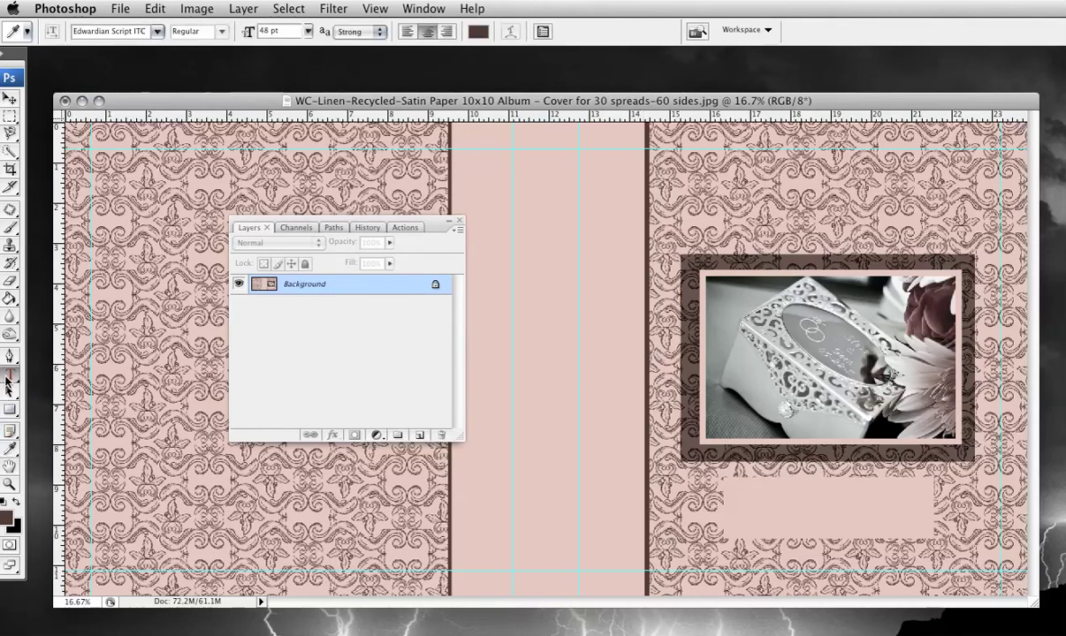
pyautogui.click(752, 506)
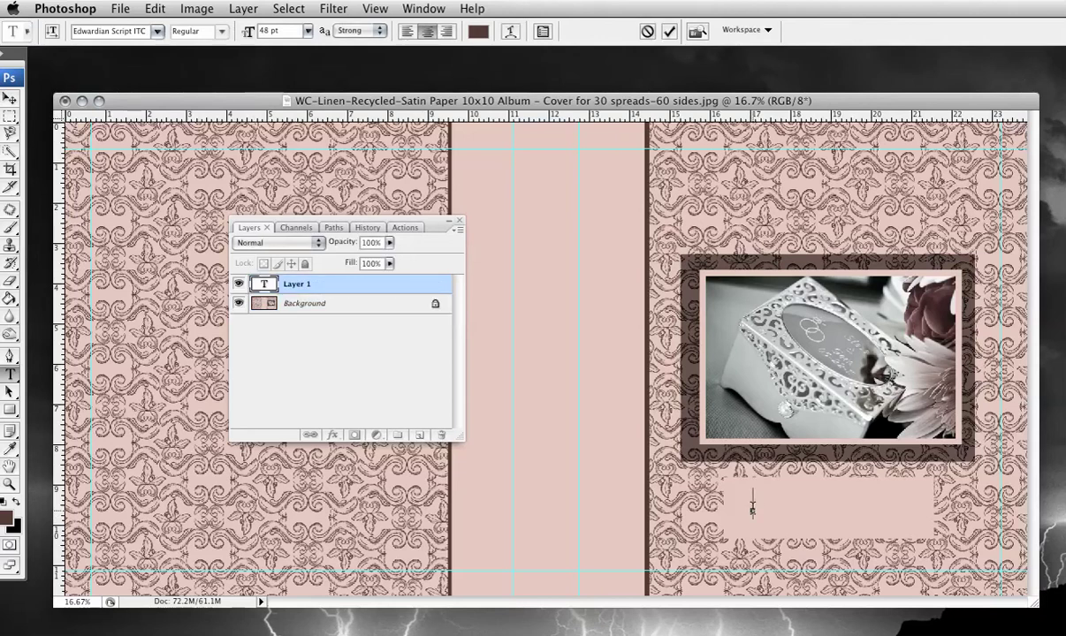
pyautogui.write('Gilbert')
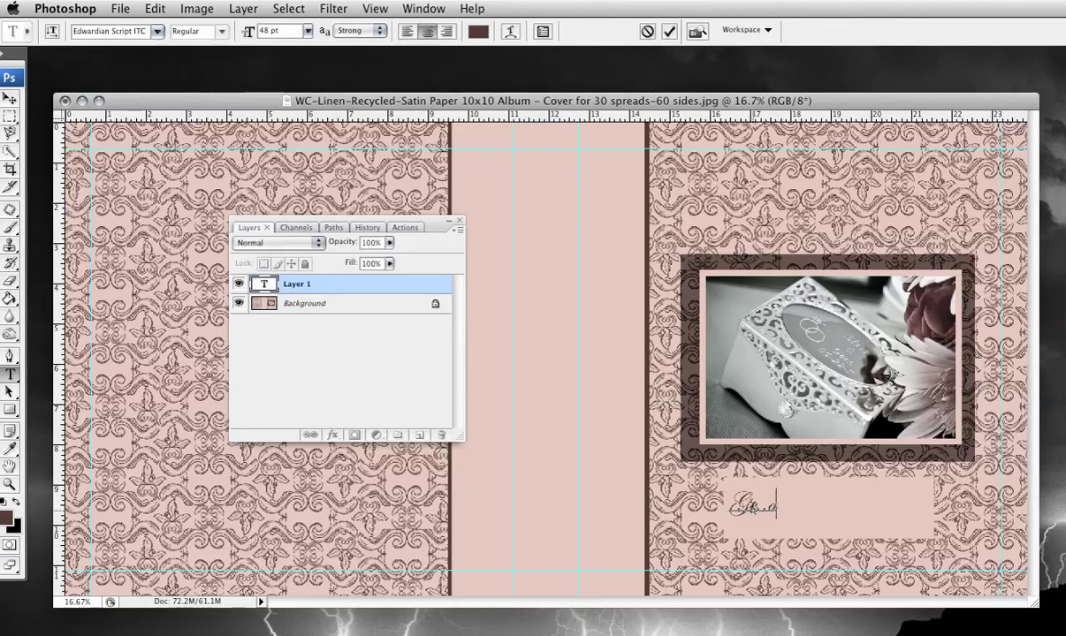
pyautogui.press('BackSpace')
pyautogui.press('BackSpace')
pyautogui.press('BackSpace')
pyautogui.press('BackSpace')
pyautogui.press('BackSpace')
pyautogui.press('BackSpace')
pyautogui.write('emma')
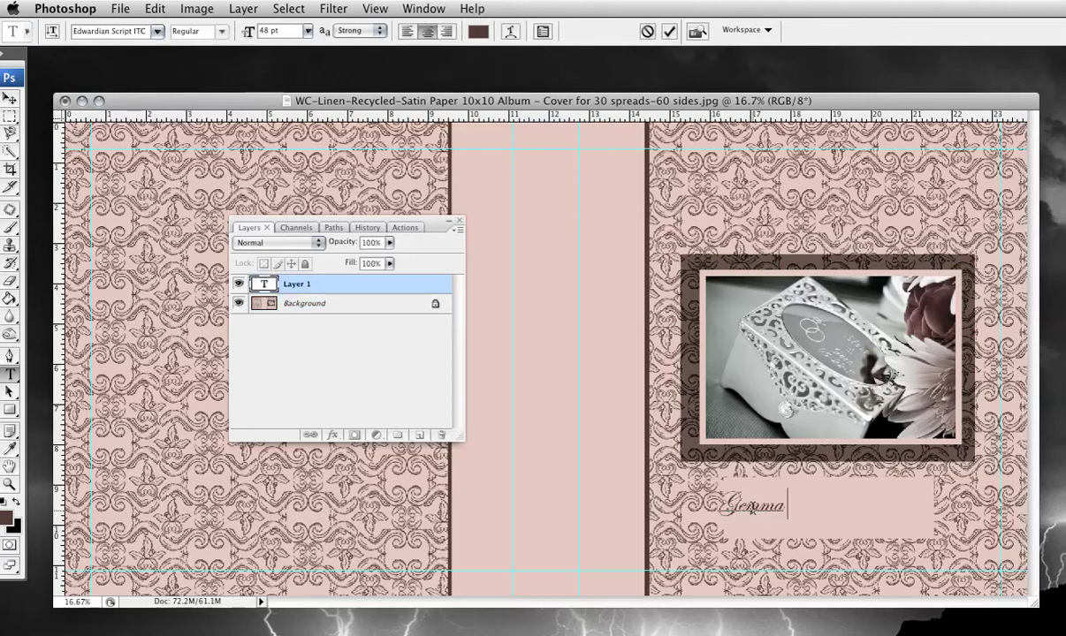
pyautogui.write(' & Steve')
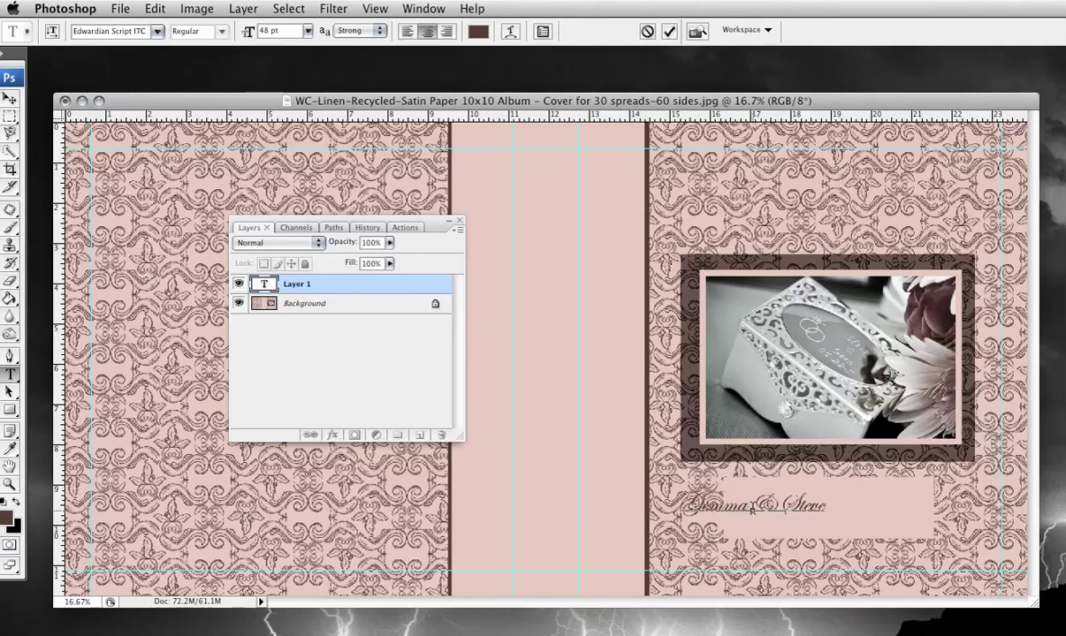
pyautogui.click(8, 99)
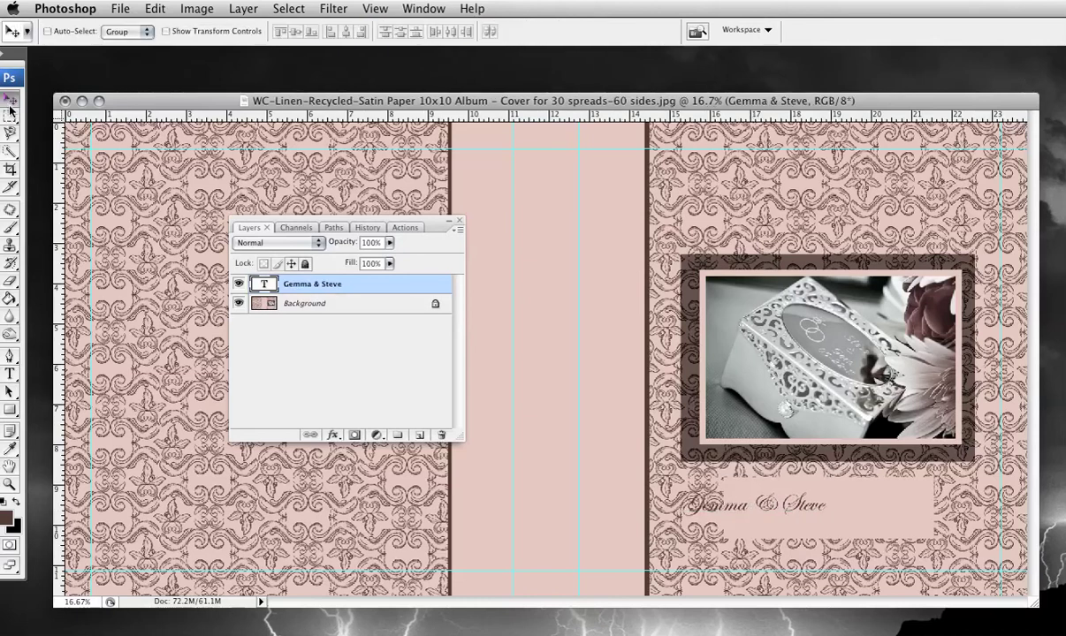
pyautogui.moveTo(731, 525); pyautogui.dragTo(806, 513)
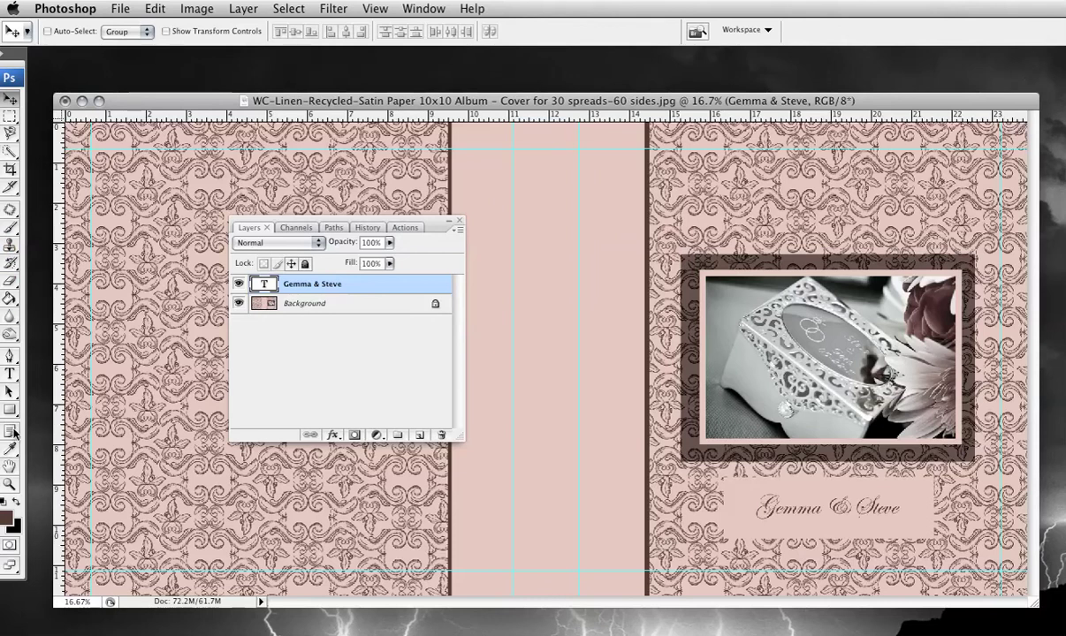
pyautogui.click(10, 372)
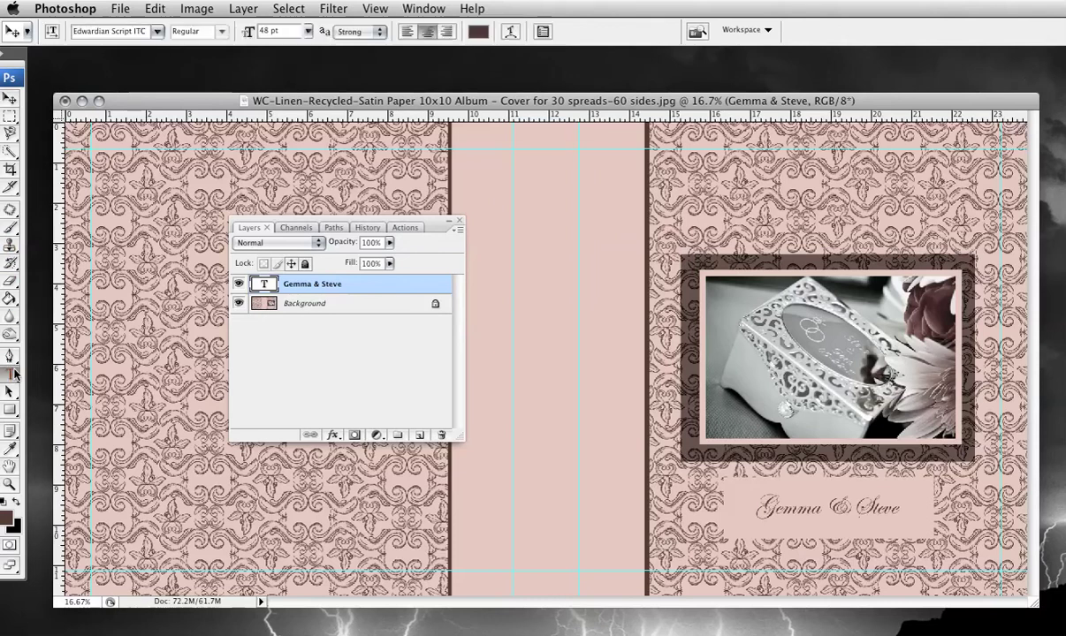
# Step: Select the whole title line and change its font to Charcoal CY
pyautogui.click(756, 502)
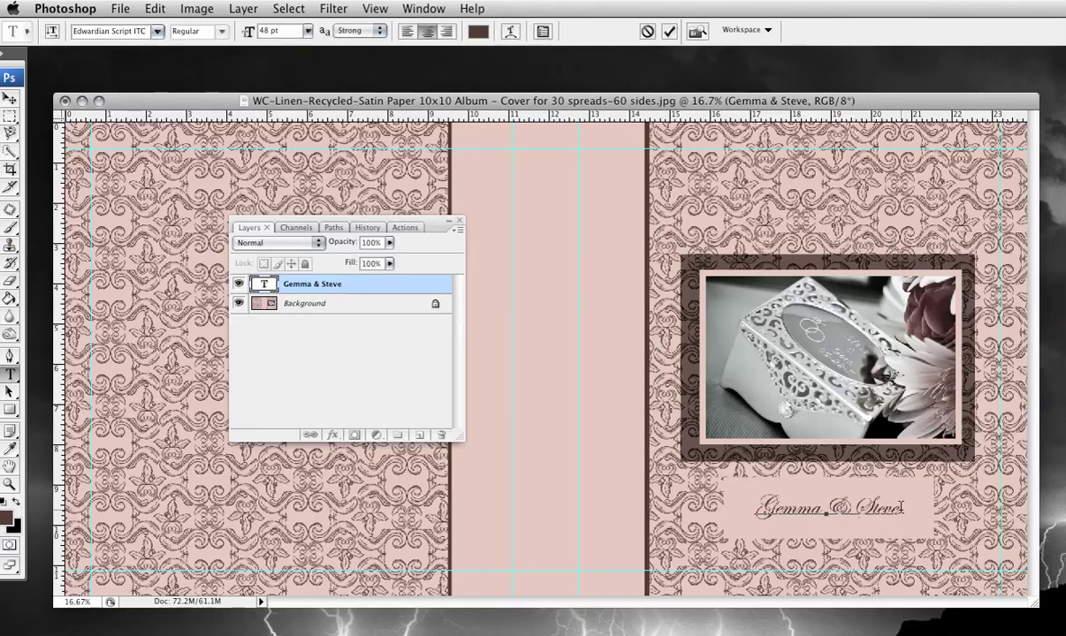
pyautogui.moveTo(902, 509); pyautogui.dragTo(451, 381)
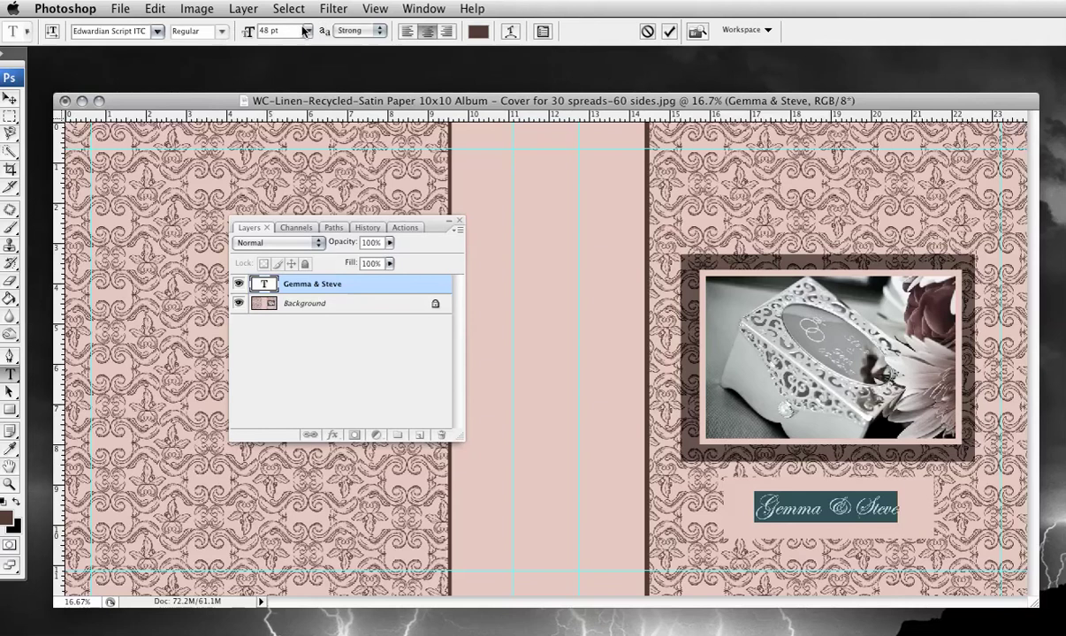
pyautogui.click(154, 34)
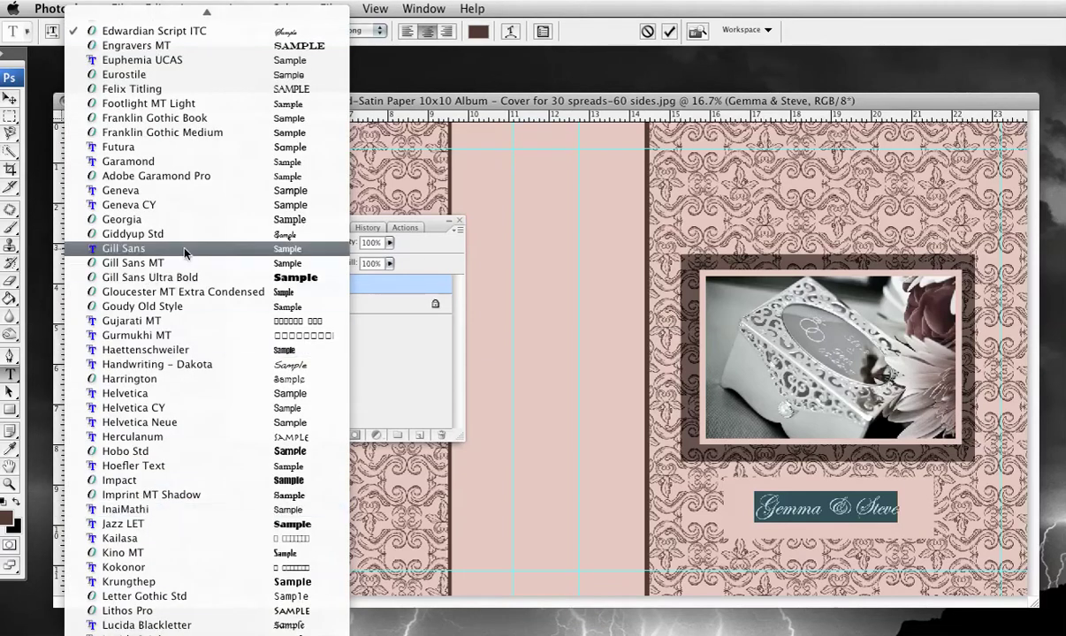
pyautogui.scroll(10, 177, 212)
pyautogui.scroll(3, 204, 62)
pyautogui.click(206, 219)
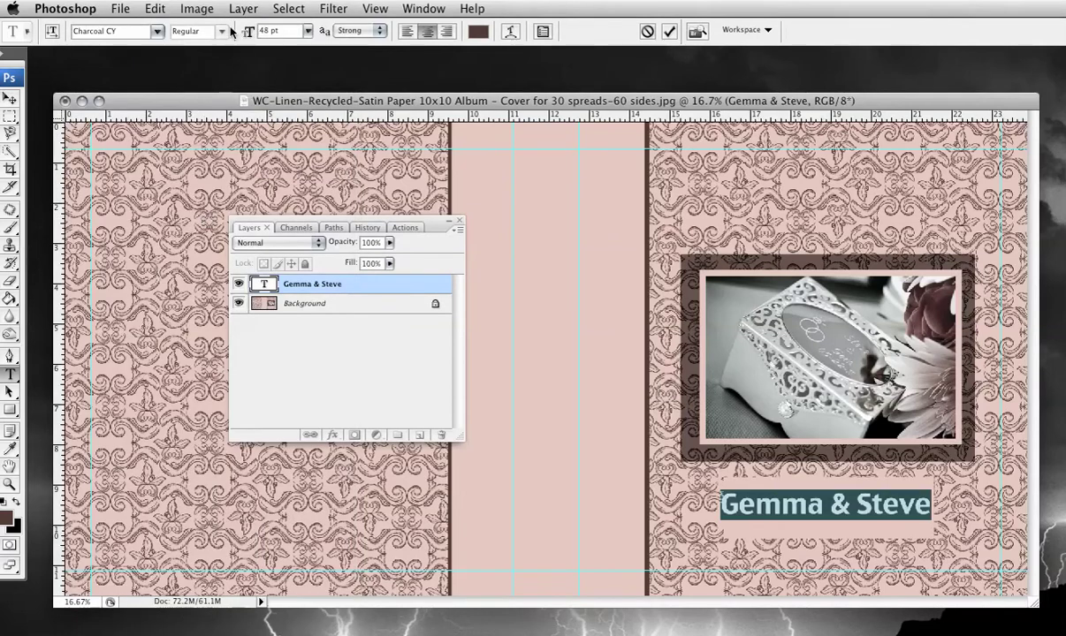
# Step: Set the title size to 30 pt with Smooth anti-aliasing
pyautogui.click(309, 32)
pyautogui.click(298, 158)
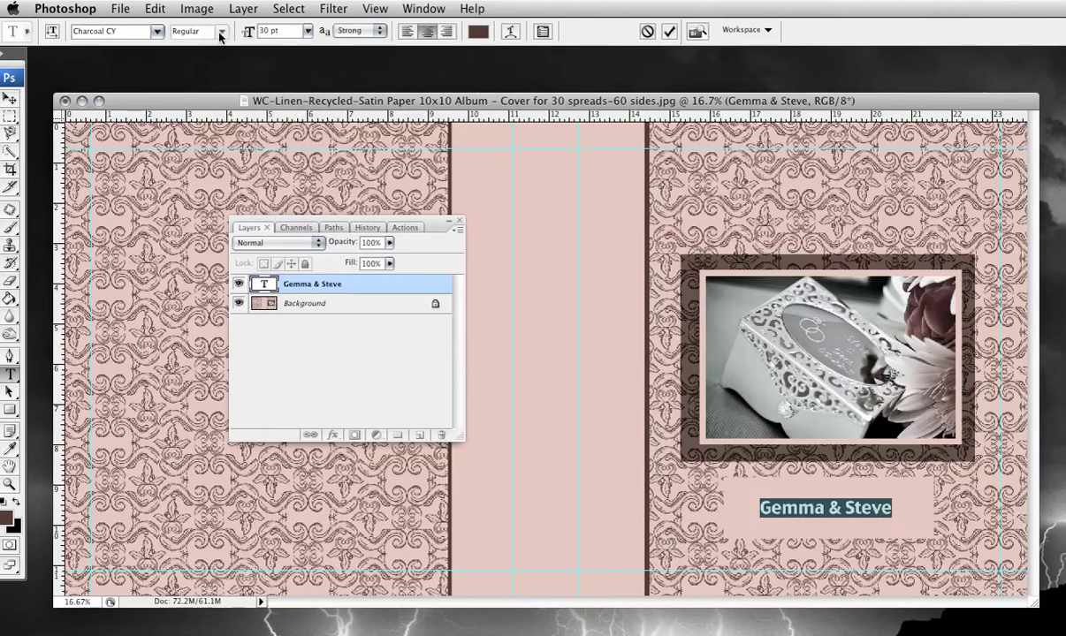
pyautogui.click(353, 29)
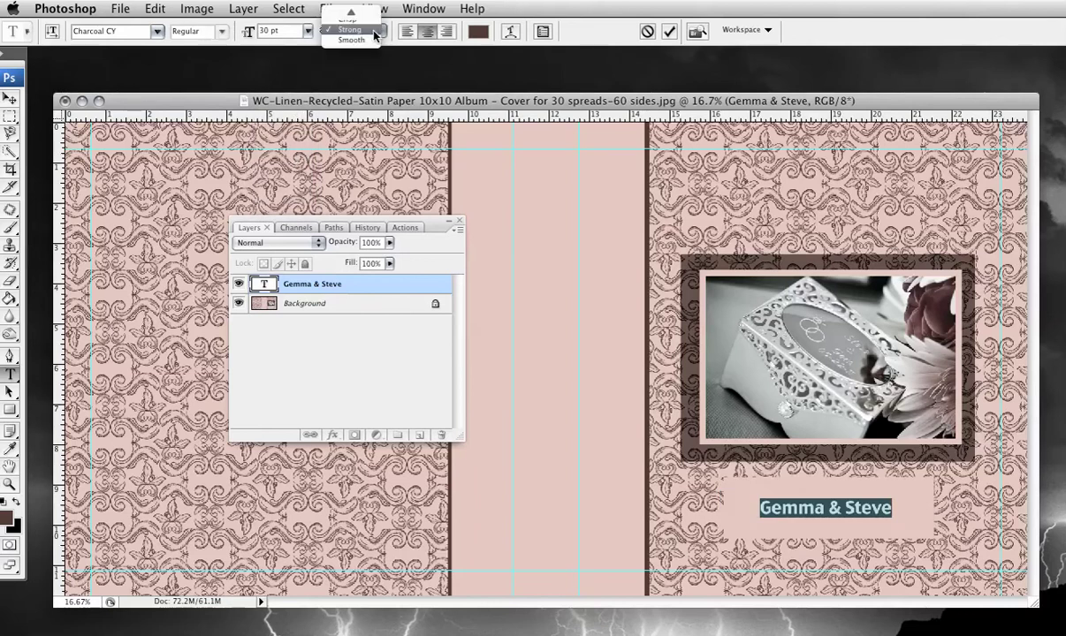
pyautogui.click(368, 41)
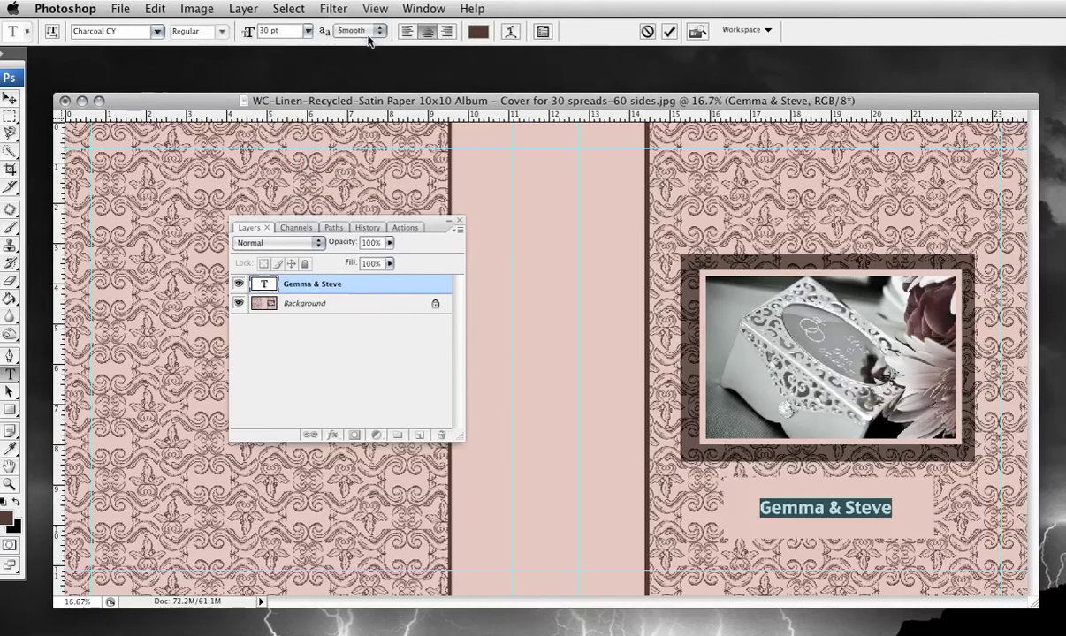
pyautogui.click(157, 33)
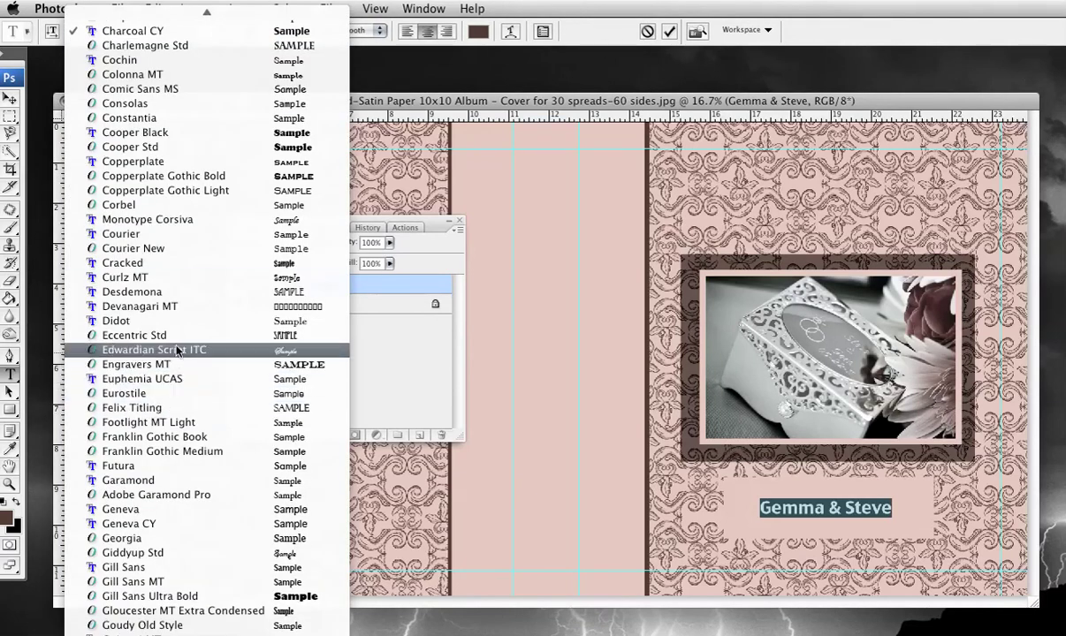
# Step: Switch the title to Didot Regular, try 60 pt, then settle on 48 pt and commit
pyautogui.click(174, 320)
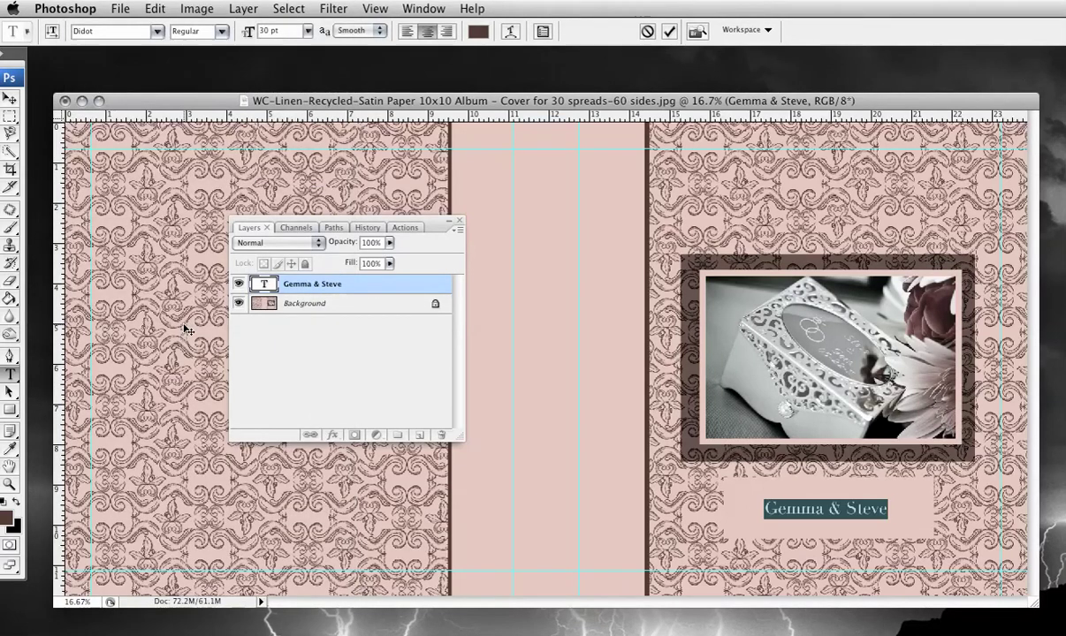
pyautogui.click(751, 496)
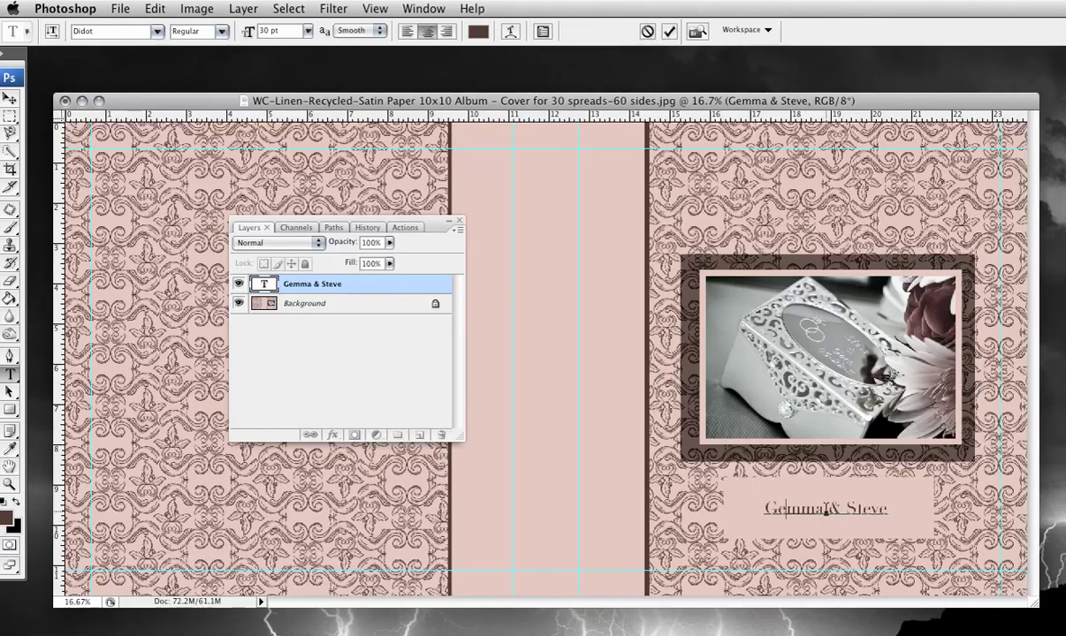
pyautogui.moveTo(890, 509); pyautogui.dragTo(753, 500)
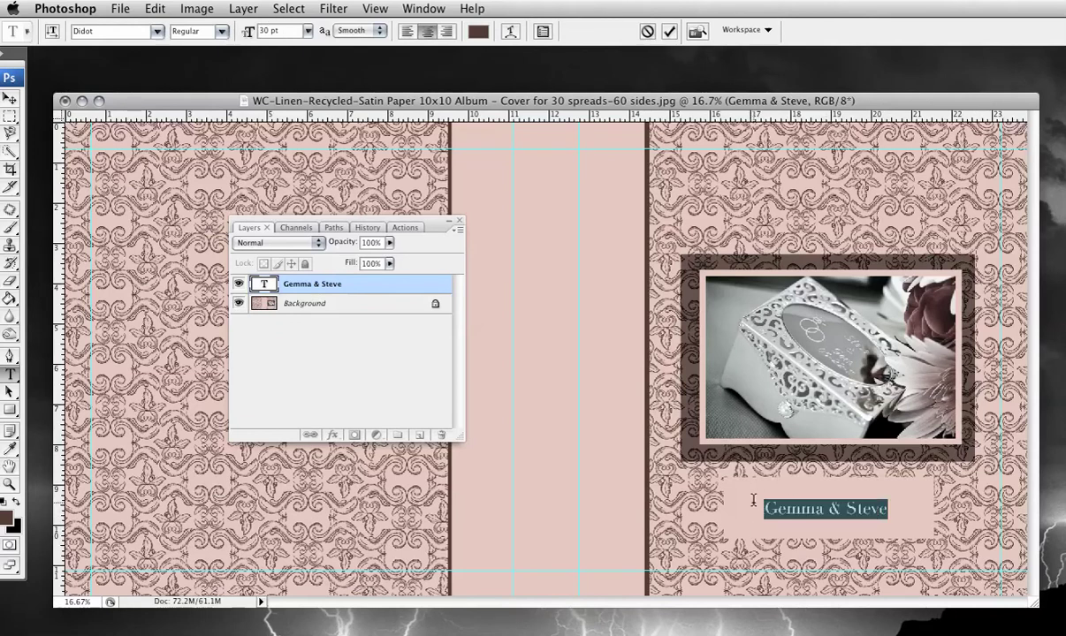
pyautogui.click(303, 30)
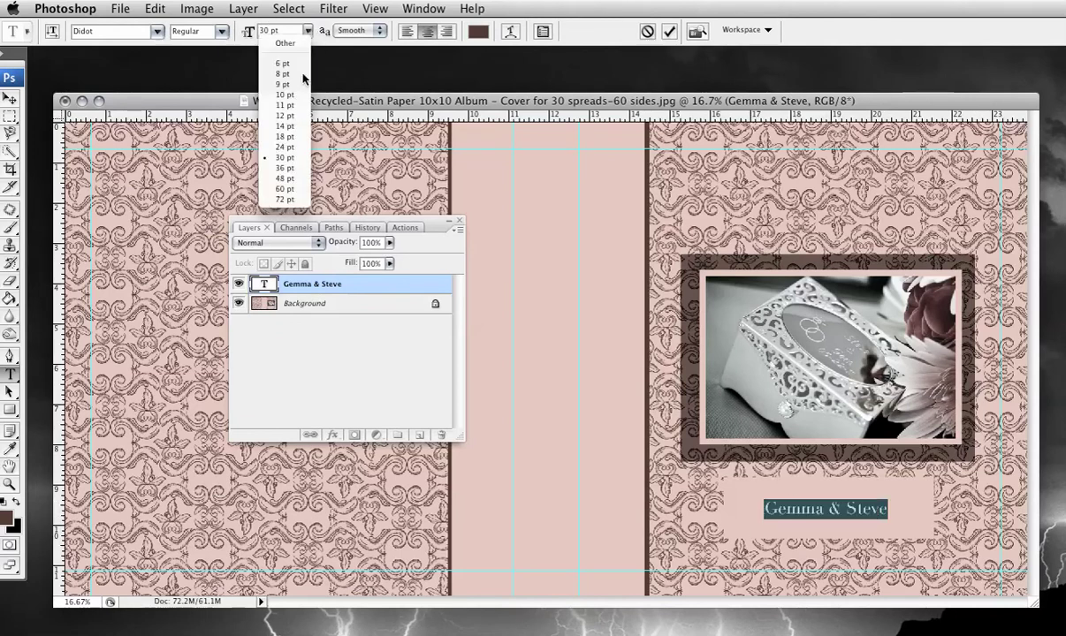
pyautogui.click(284, 189)
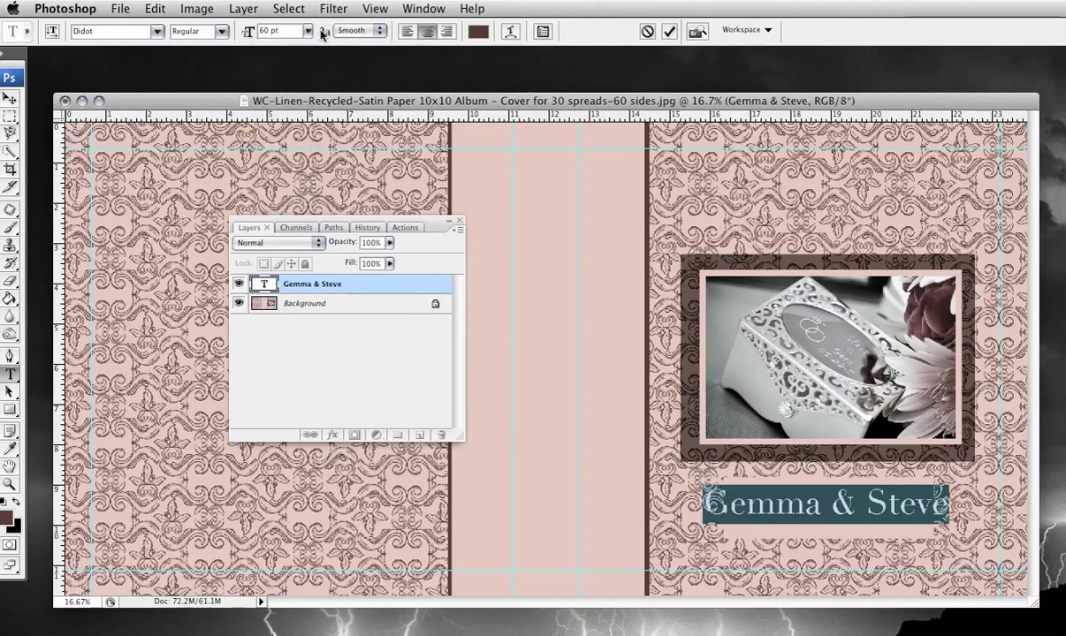
pyautogui.click(305, 31)
pyautogui.click(295, 179)
pyautogui.click(762, 506)
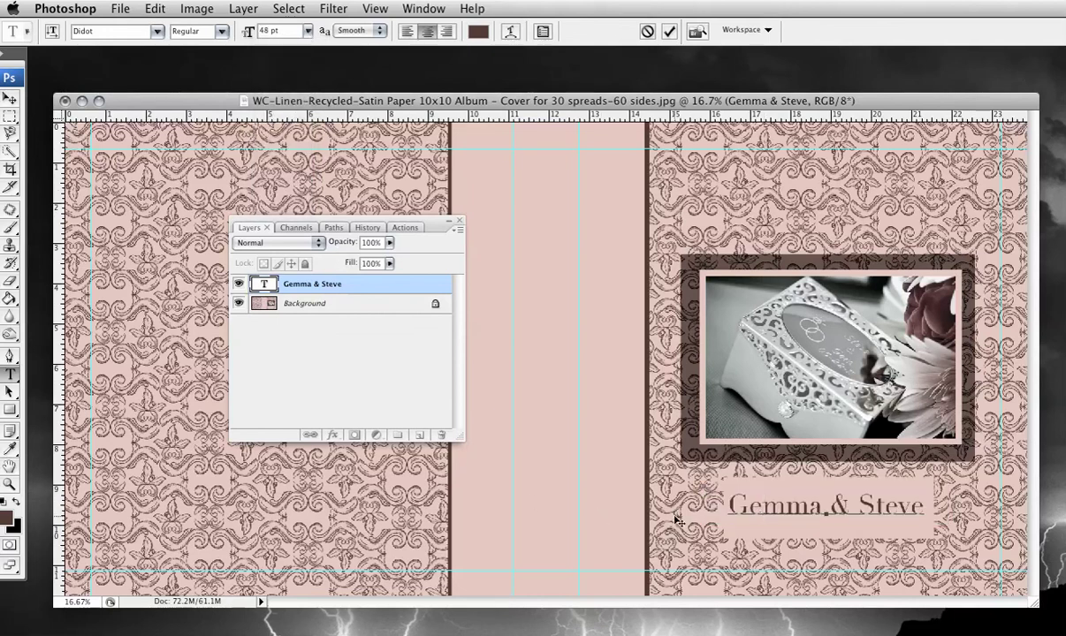
pyautogui.click(10, 97)
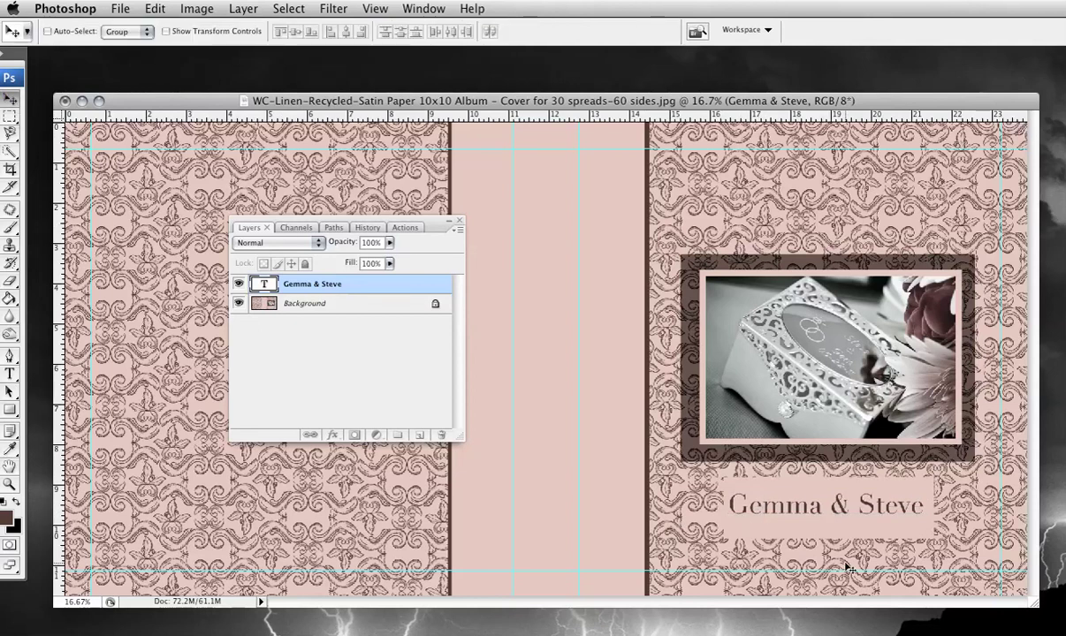
# Step: Shift the title a few pixels right and down, then flatten the cover to one layer
pyautogui.moveTo(827, 514)
pyautogui.mouseDown()
pyautogui.moveTo(827, 502)
pyautogui.moveTo(826, 515)
pyautogui.mouseUp()
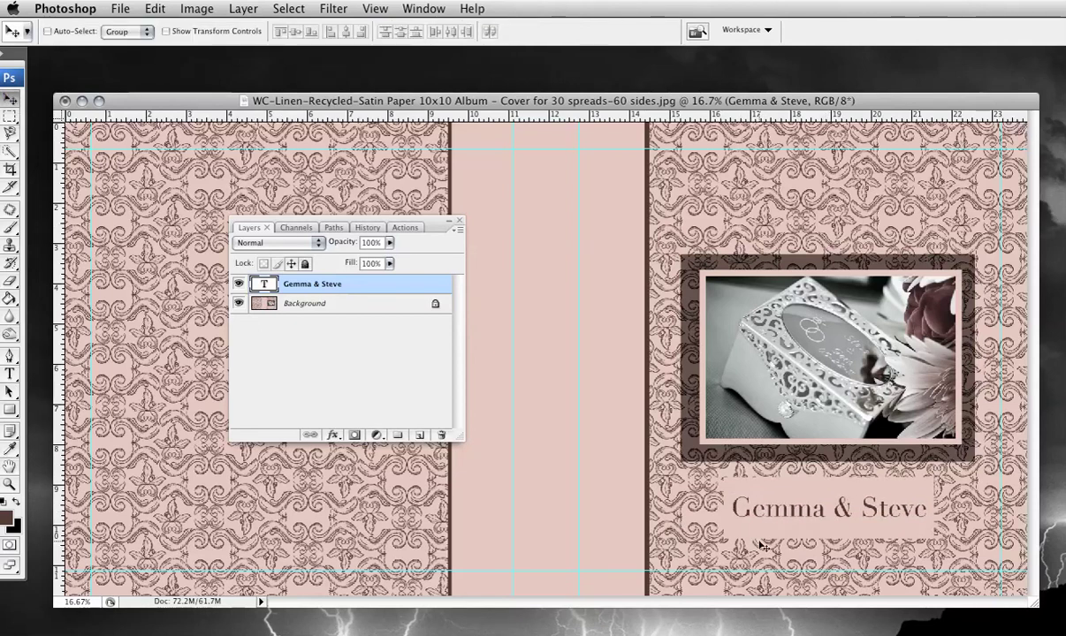
pyautogui.click(252, 10)
pyautogui.click(248, 345)
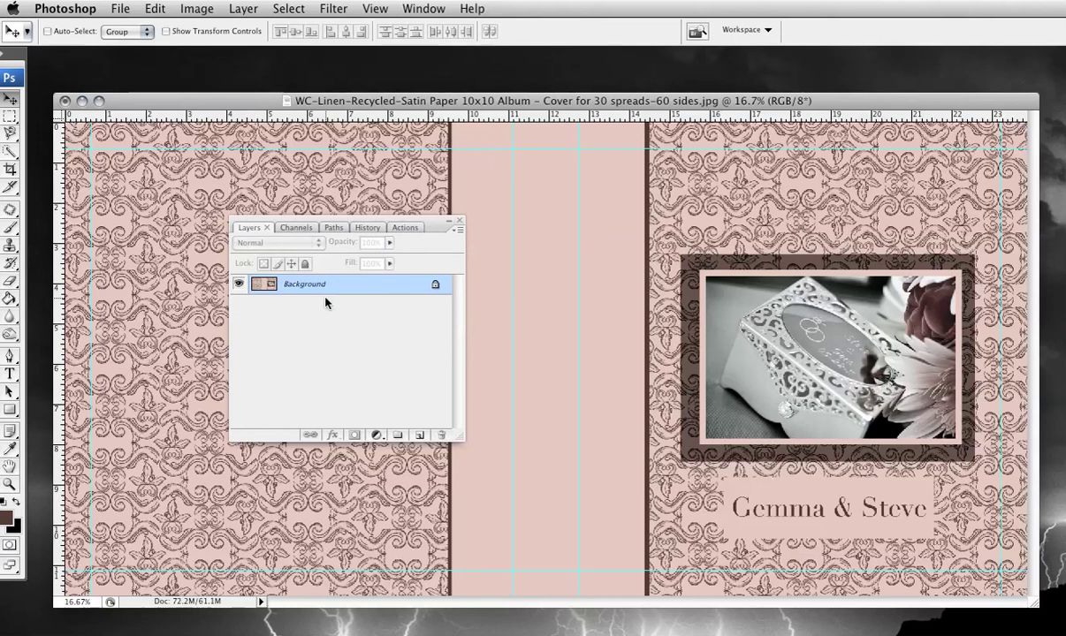
pyautogui.click(115, 10)
pyautogui.moveTo(100, 8)
# Step: Save the cover as a JPEG renamed 'GemmaSteveCover1'
pyautogui.click(123, 130)
pyautogui.click(616, 409)
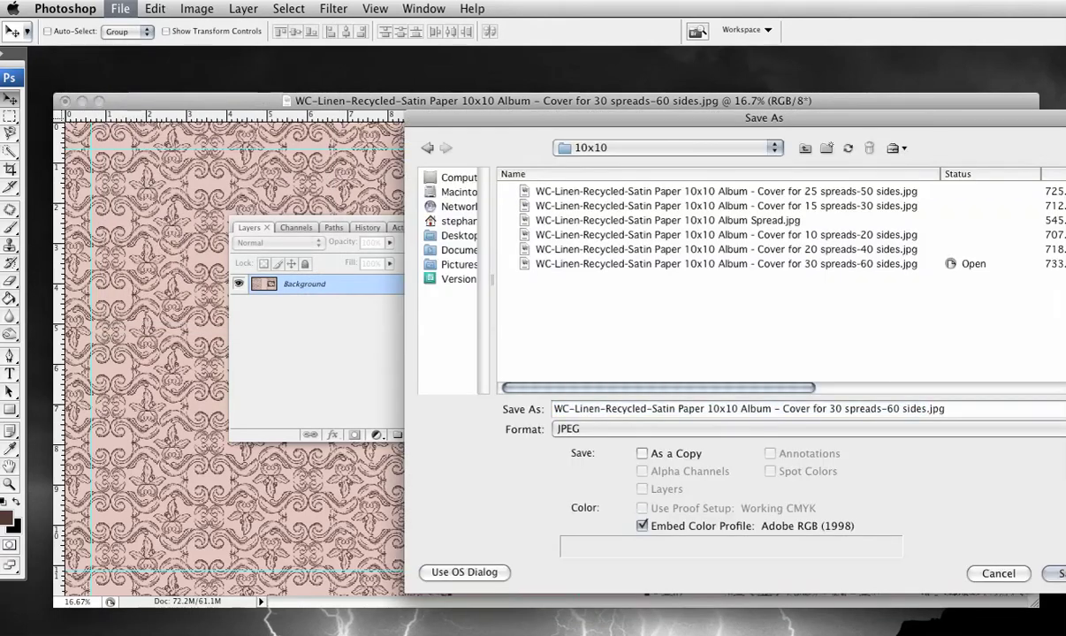
pyautogui.moveTo(674, 408); pyautogui.dragTo(553, 408)
pyautogui.write('Gemm')
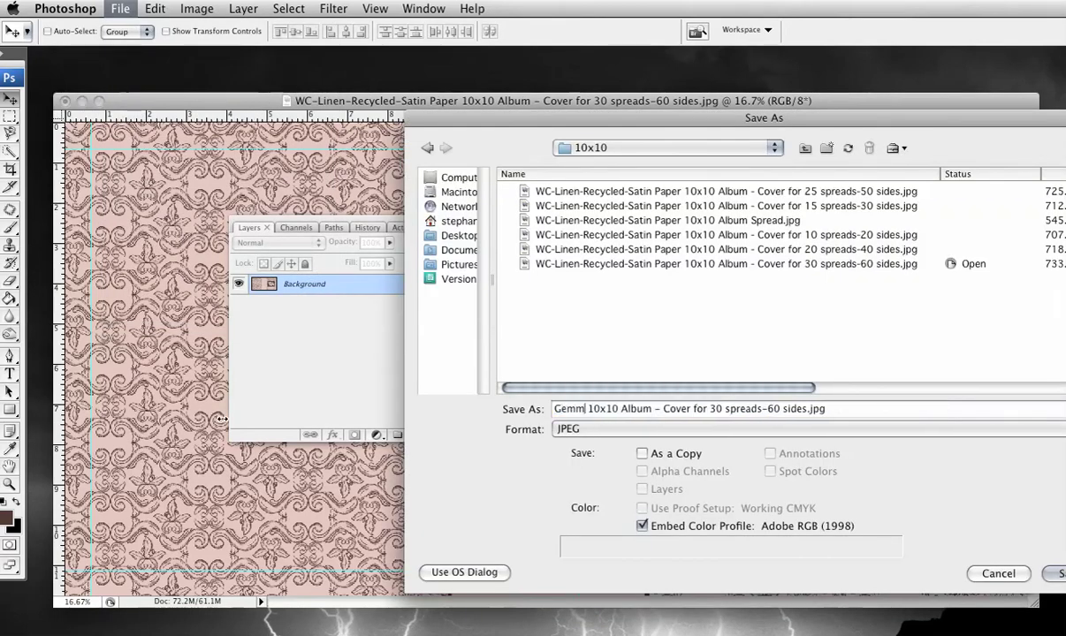
pyautogui.write('aSteveCover')
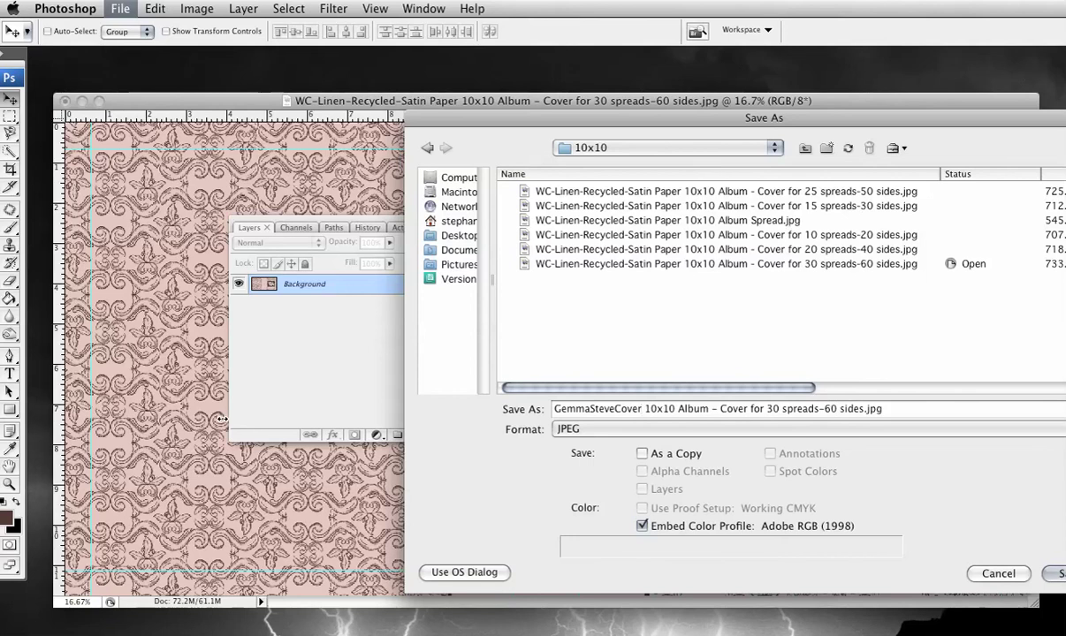
pyautogui.write('1')
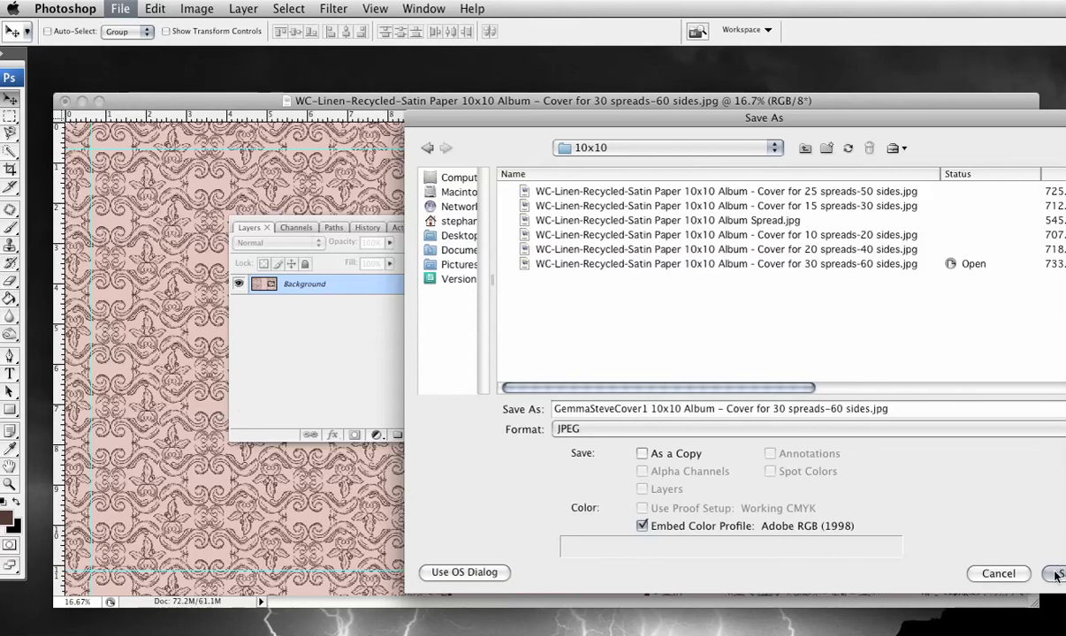
pyautogui.click(1057, 574)
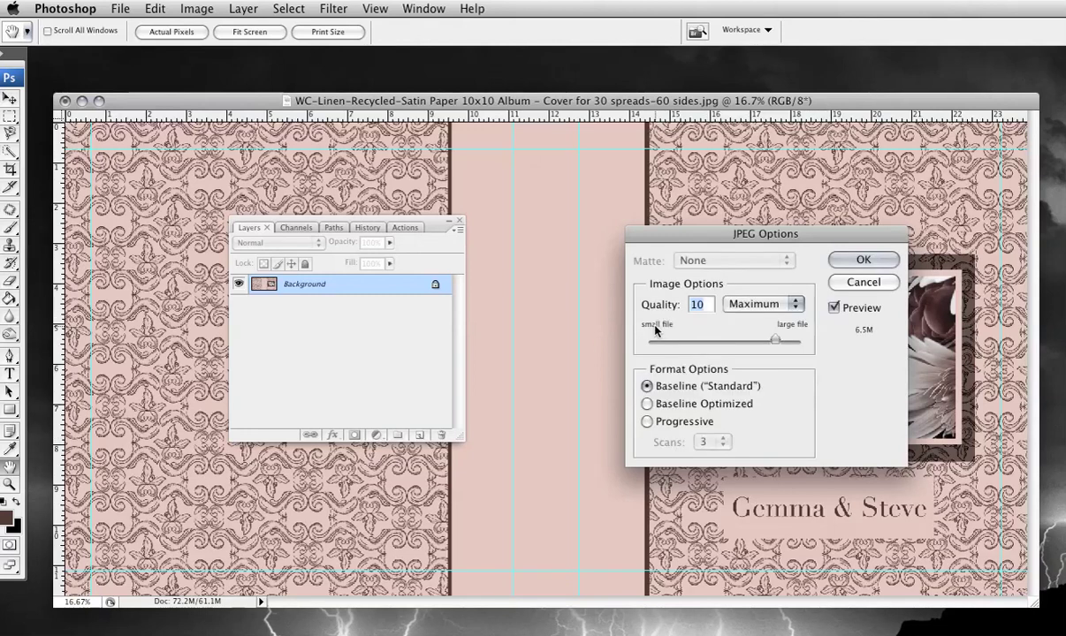
# Step: Set JPEG quality to 12 (Maximum) and confirm the save
pyautogui.click(773, 341)
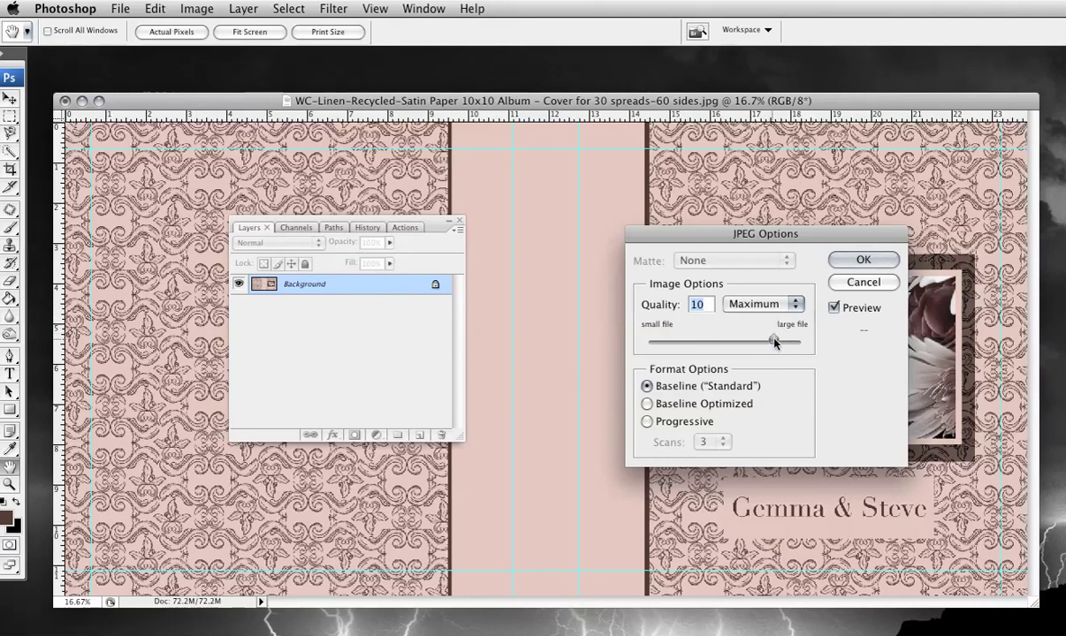
pyautogui.click(840, 260)
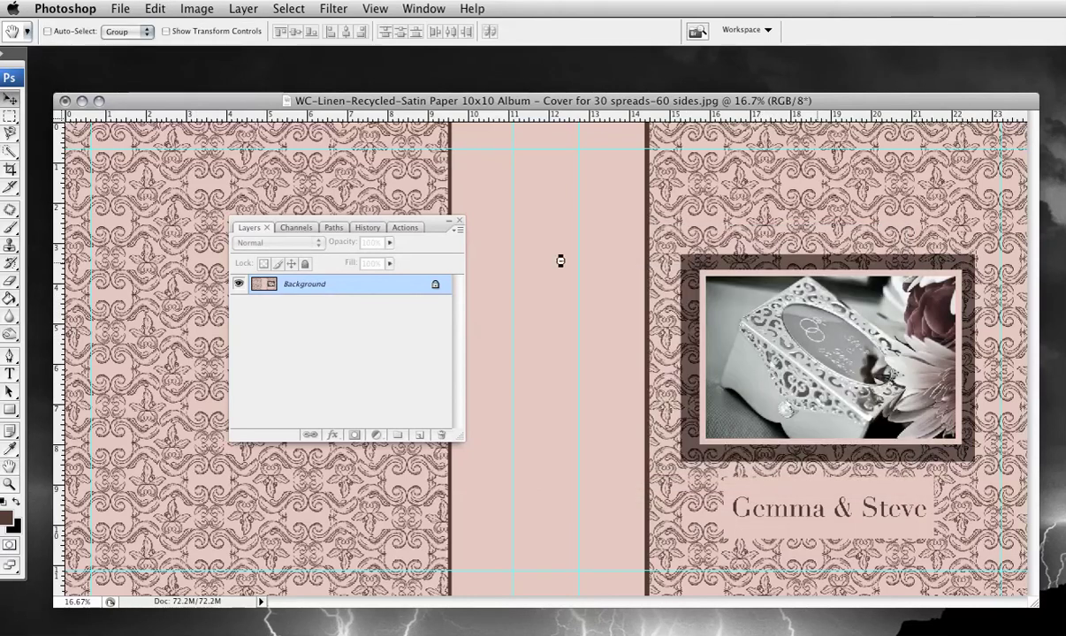